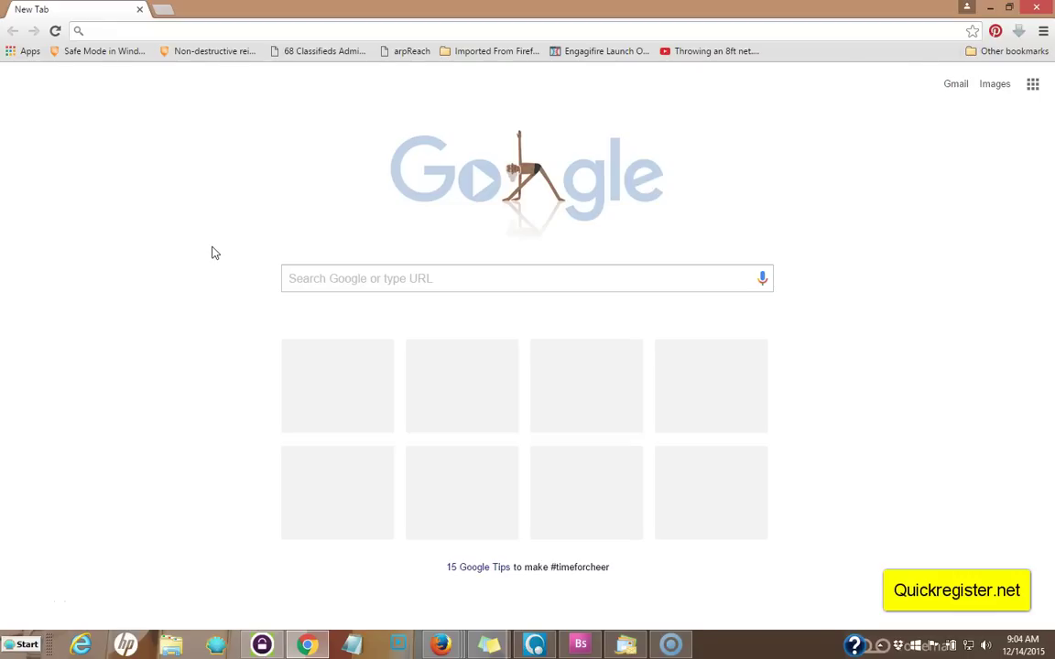
# - Switch to the Firefox window with the Google results for "articlevideorobot" and go to the beginning of the results
pyautogui.click(213, 257)
pyautogui.moveTo(446, 646)
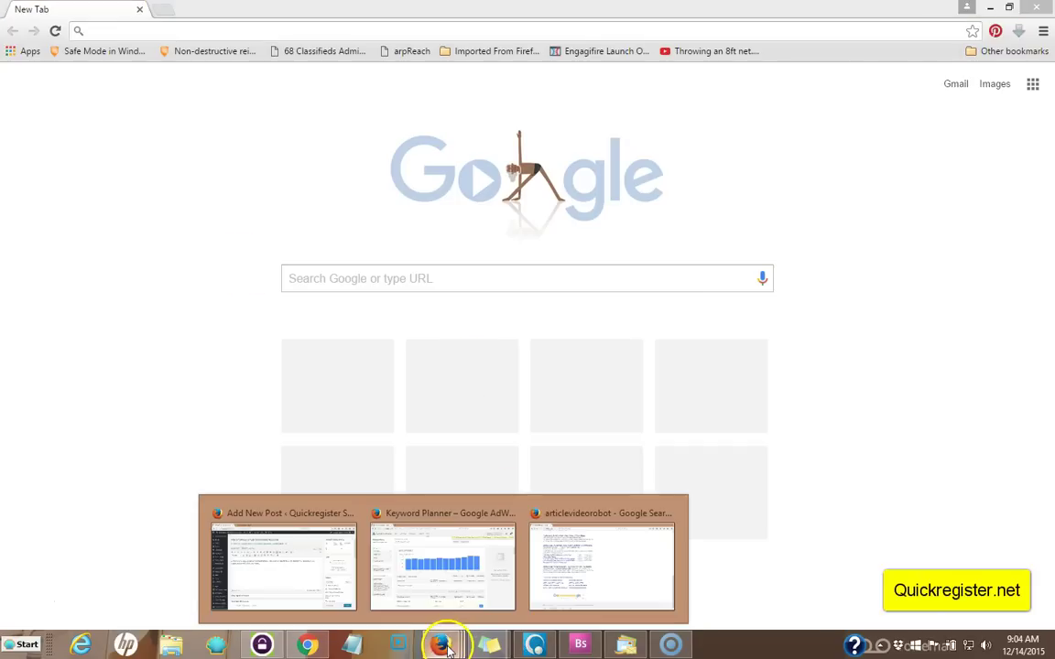
pyautogui.click(604, 573)
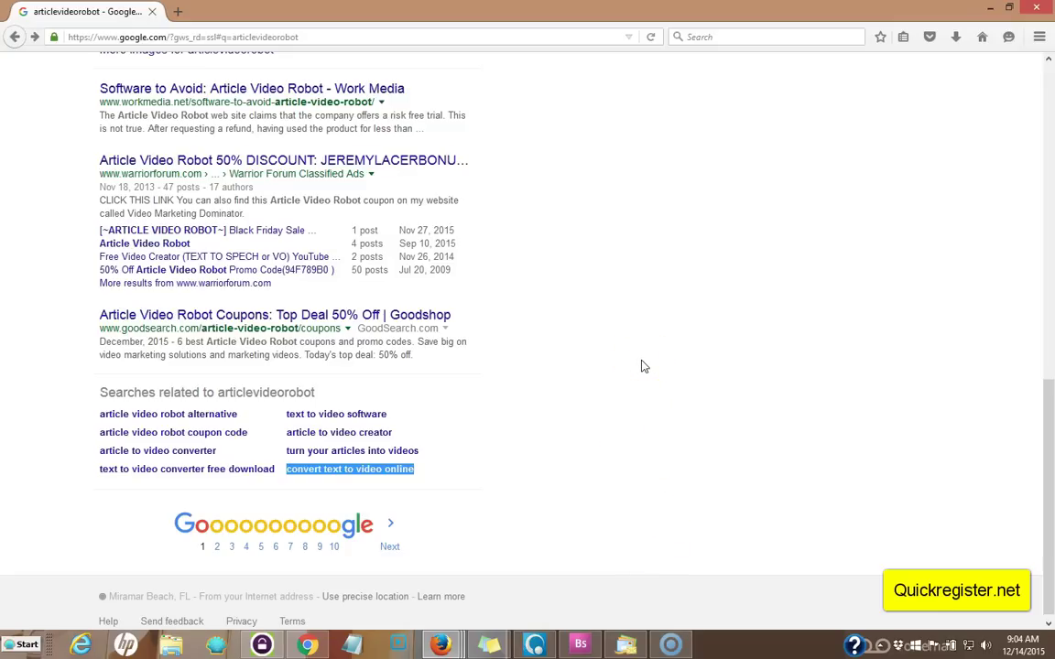
pyautogui.click(987, 410)
pyautogui.scroll(1, 1052, 392)
pyautogui.moveTo(1048, 398); pyautogui.dragTo(1050, 57)
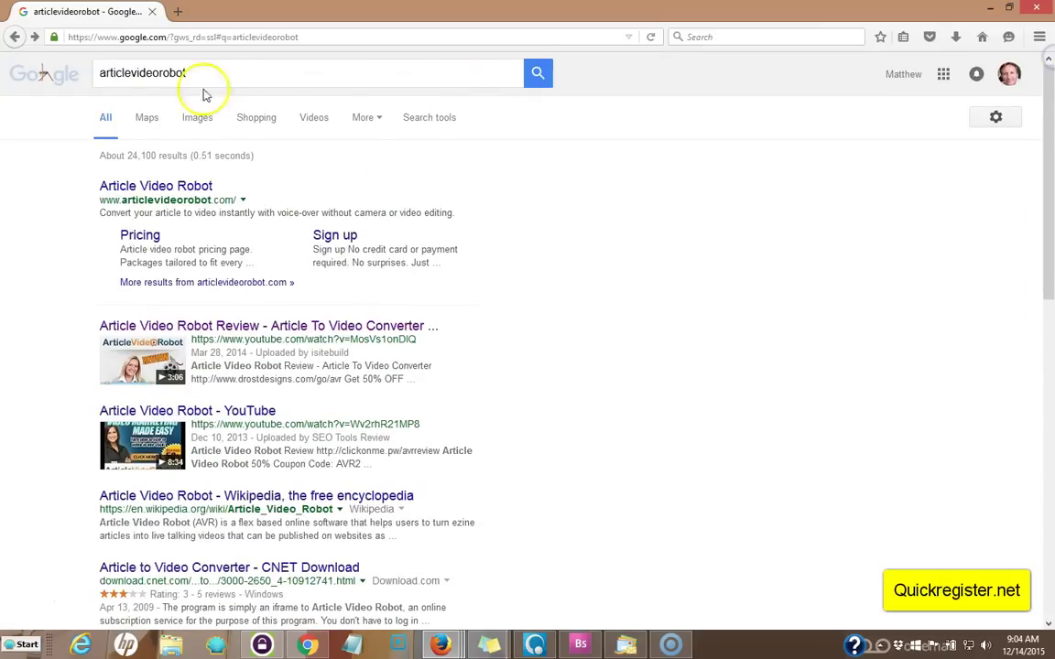
# - Examine the search suggestions, the results and the related searches for "articlevideorobot"
pyautogui.click(114, 75)
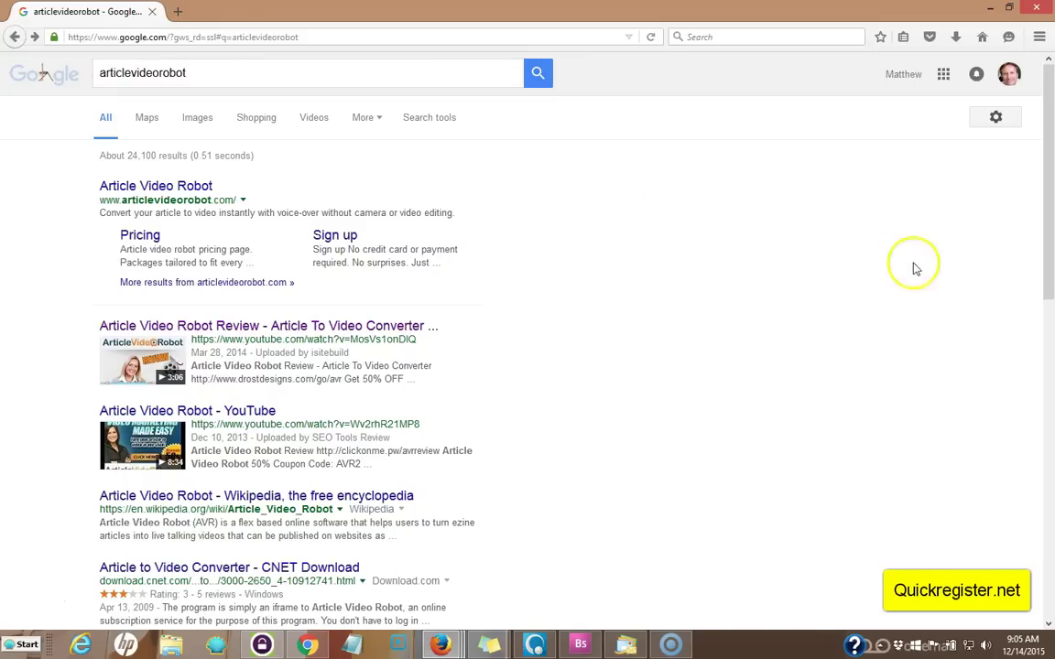
pyautogui.moveTo(1047, 226); pyautogui.dragTo(1030, 155)
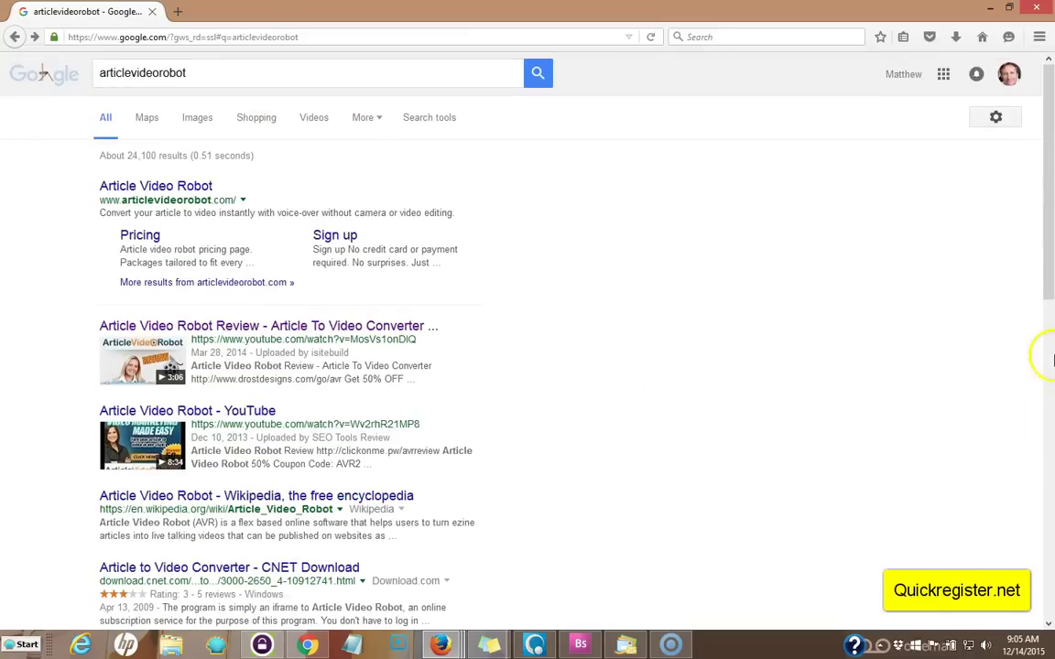
pyautogui.moveTo(1040, 263); pyautogui.dragTo(1051, 597)
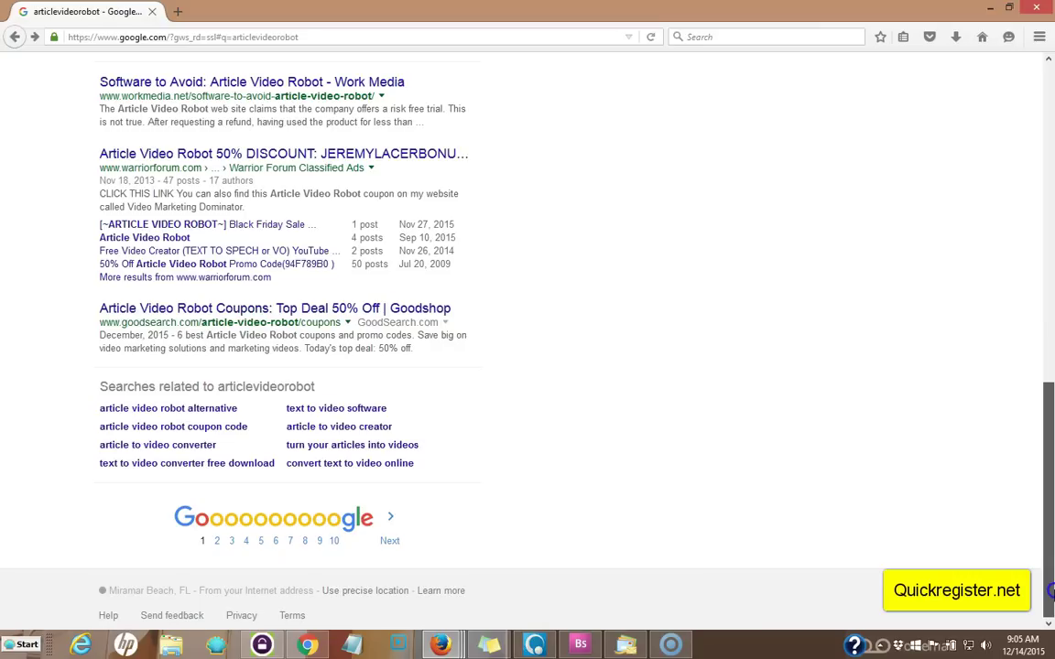
pyautogui.moveTo(1050, 594); pyautogui.dragTo(1041, 229)
pyautogui.click(206, 75)
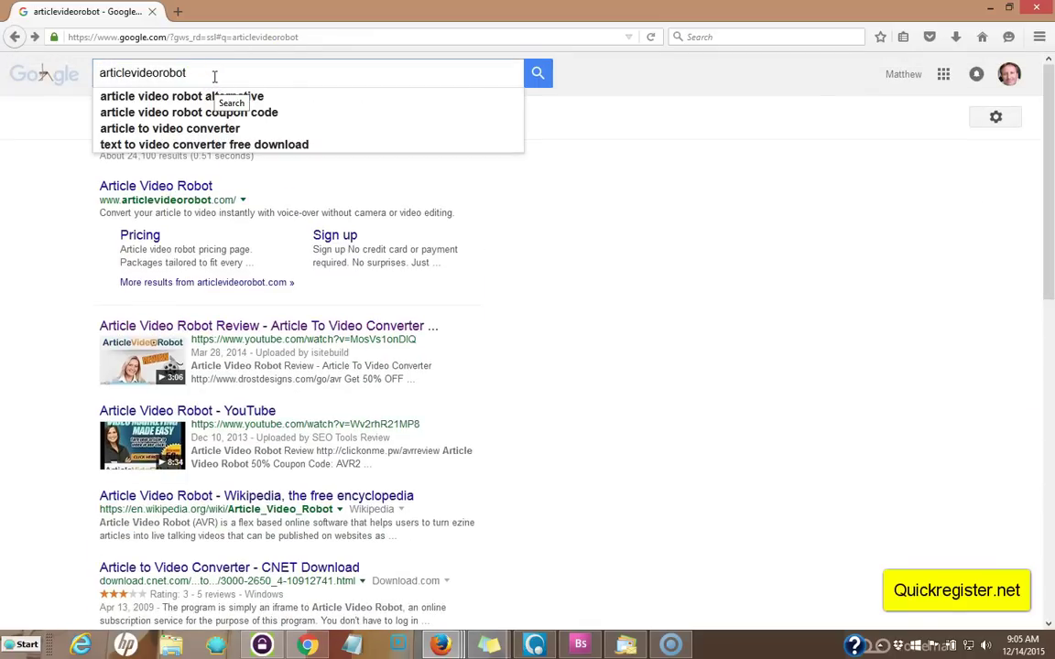
pyautogui.click(212, 75)
pyautogui.click(101, 73)
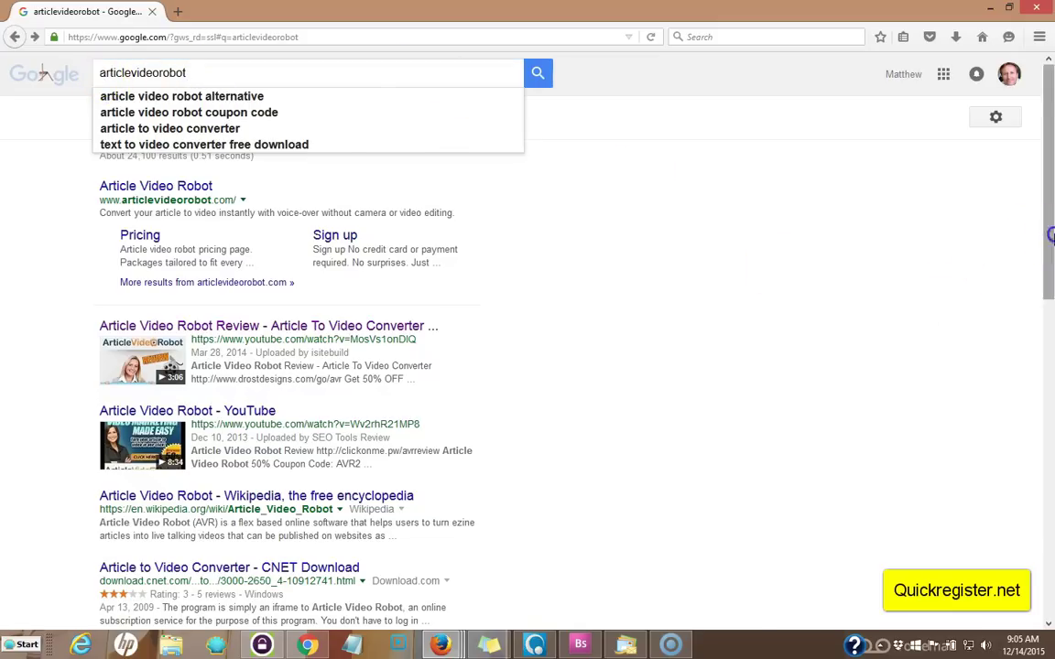
pyautogui.moveTo(1050, 224); pyautogui.dragTo(1051, 550)
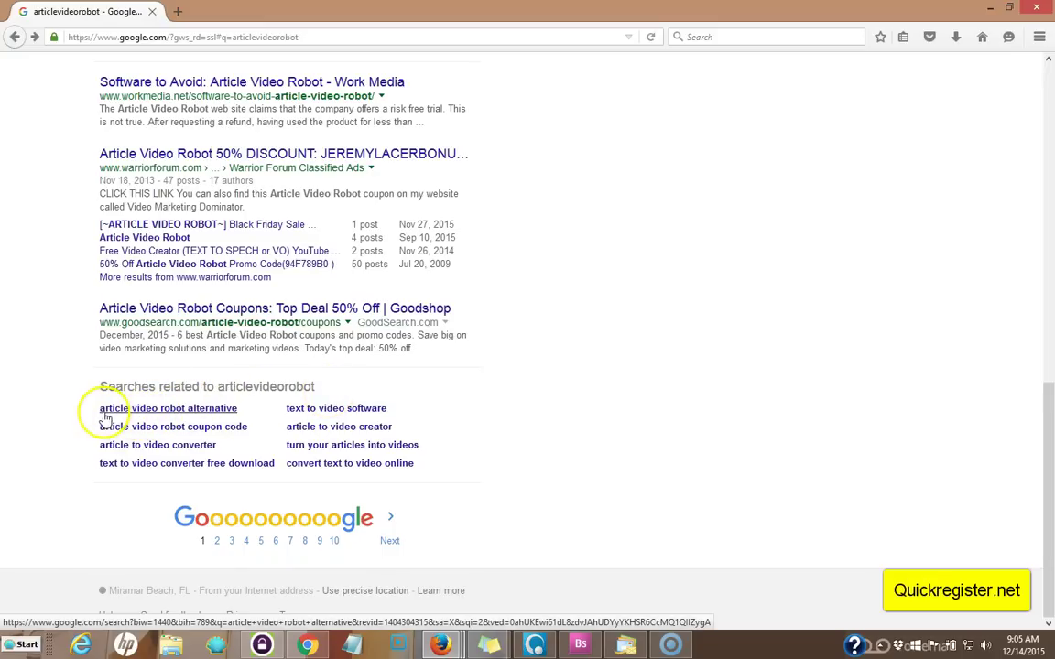
# - Switch to the Keyword Planner window and review the keyword ideas for "convert text to video online"
pyautogui.moveTo(455, 649)
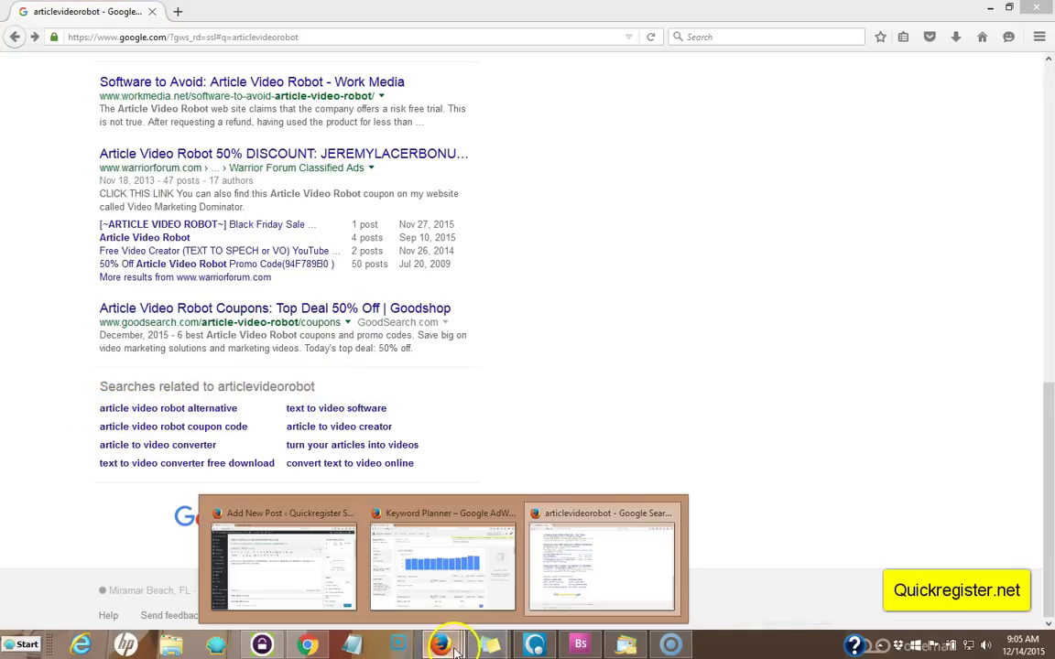
pyautogui.click(463, 595)
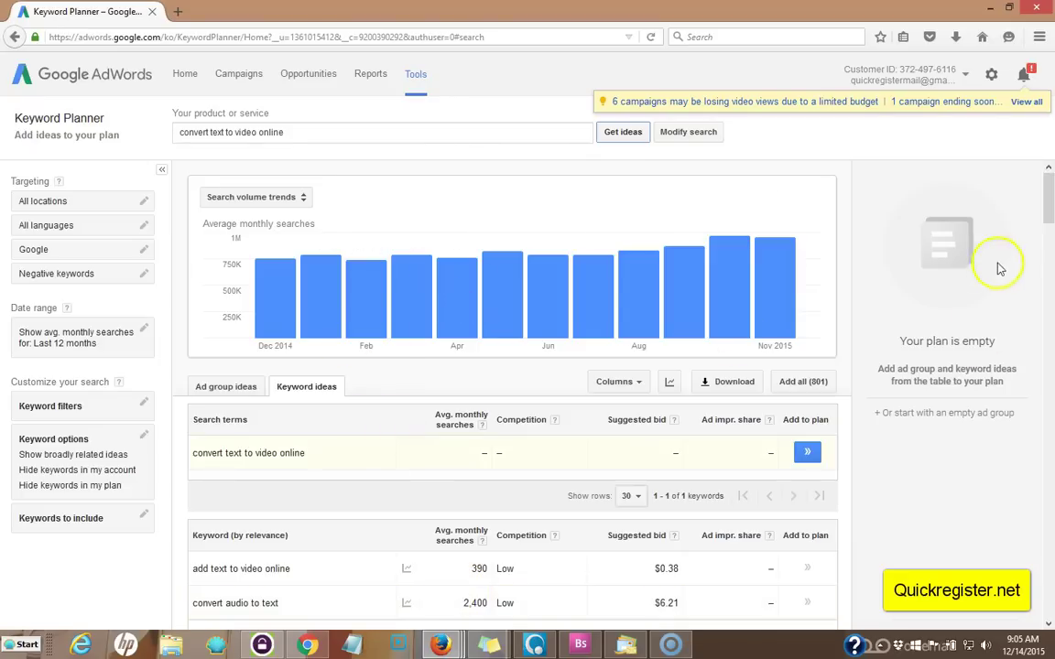
pyautogui.moveTo(1051, 193)
pyautogui.mouseDown()
pyautogui.moveTo(1051, 227)
pyautogui.moveTo(1051, 192)
pyautogui.mouseUp()
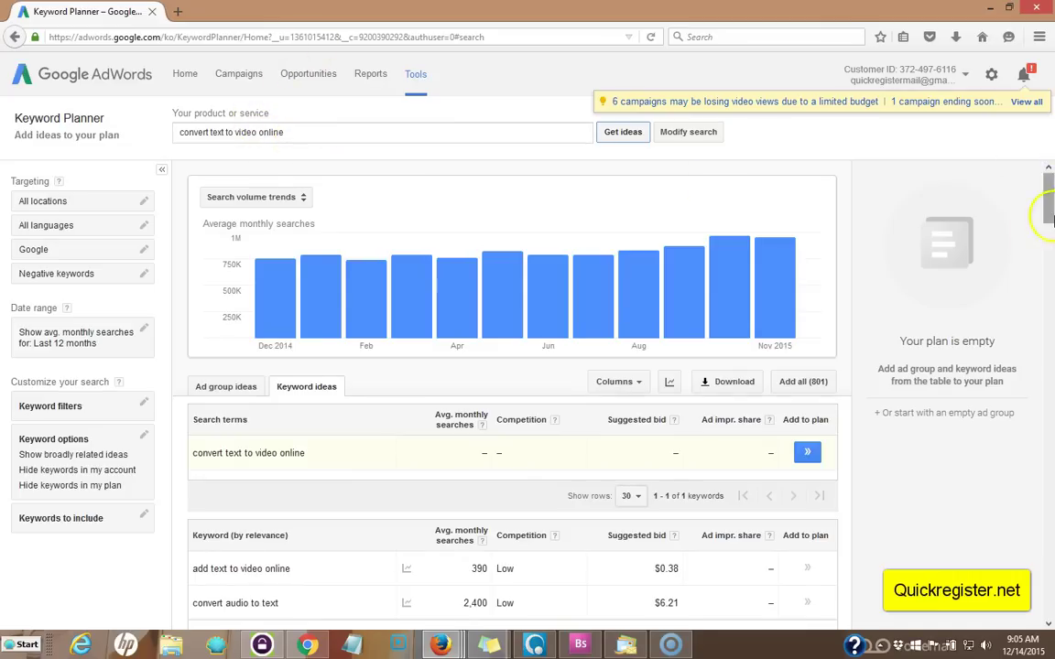
pyautogui.moveTo(1050, 190); pyautogui.dragTo(1051, 336)
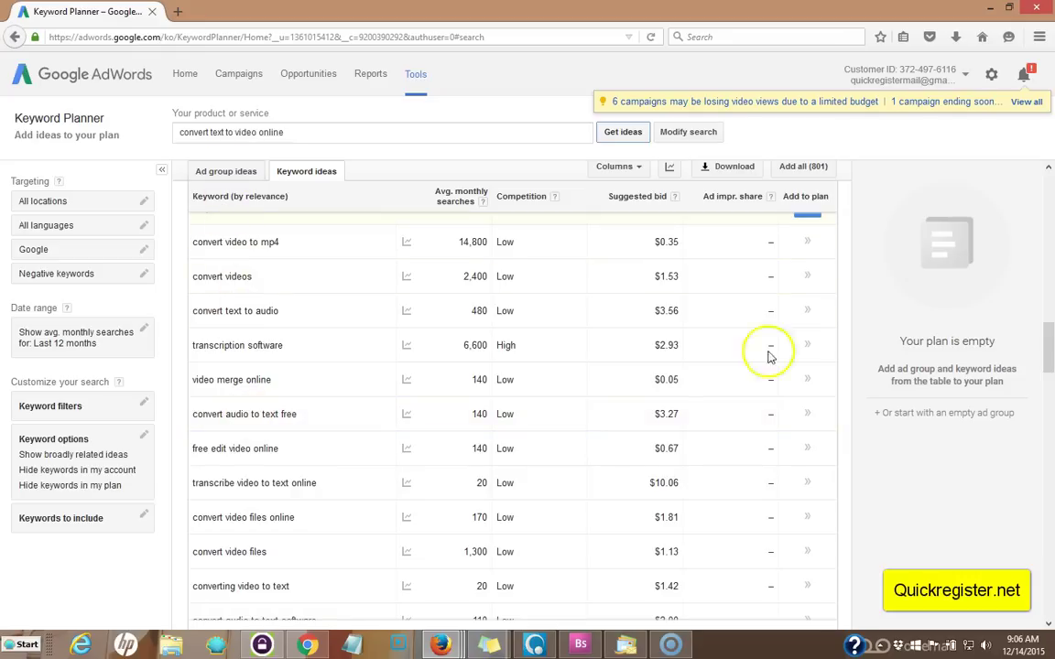
# - Copy the related search "article video robot alternative" from the Google results for "articlevideorobot"
pyautogui.moveTo(446, 648)
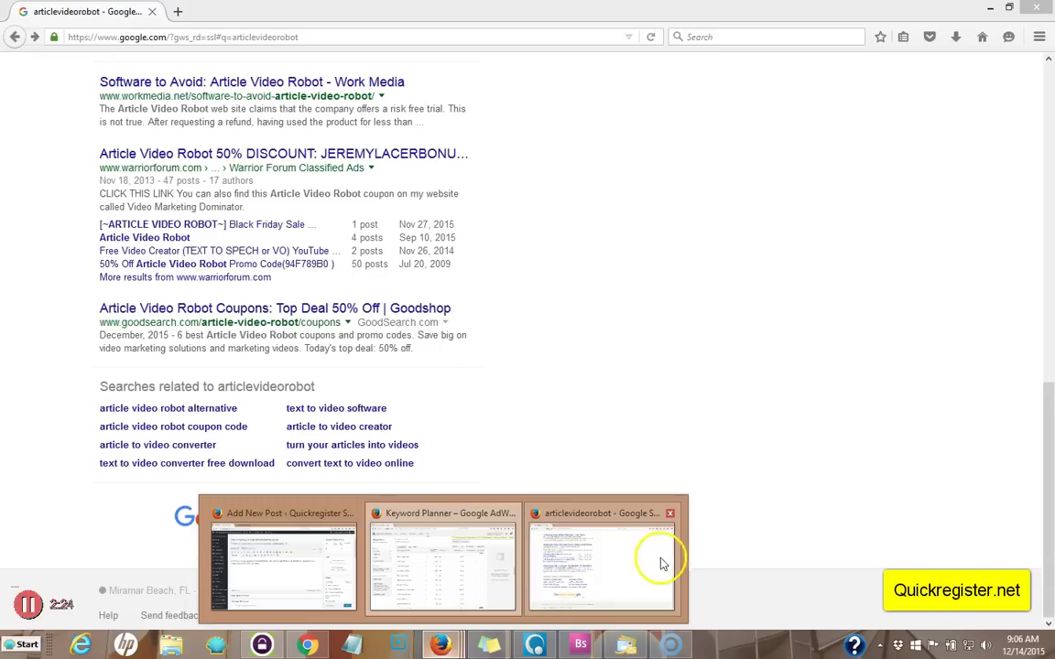
pyautogui.click(663, 563)
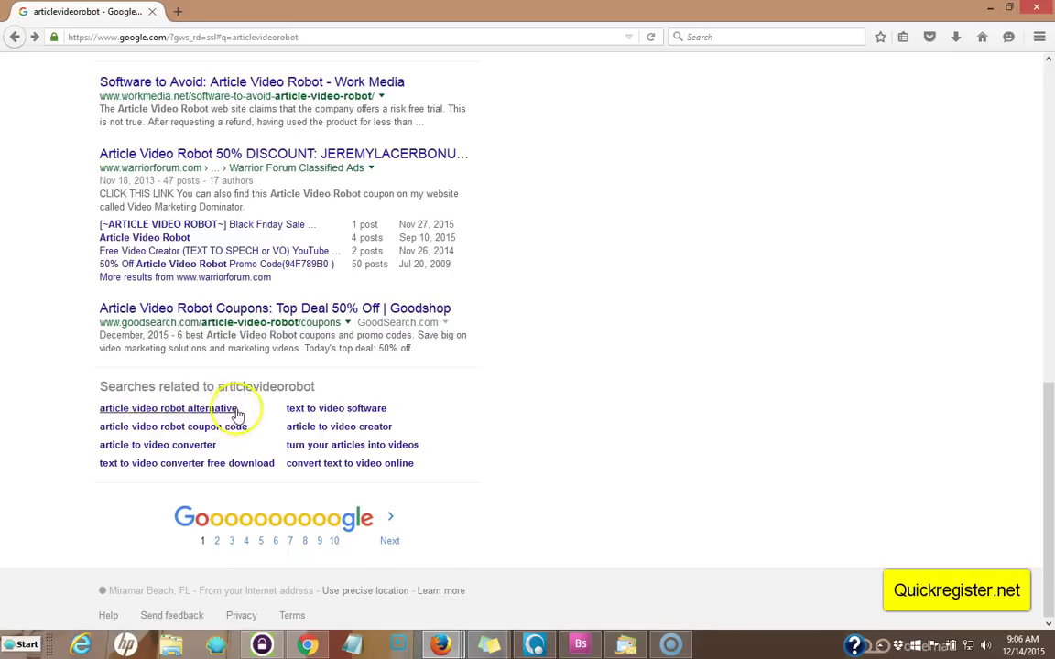
pyautogui.moveTo(245, 412); pyautogui.dragTo(116, 411)
pyautogui.hotkey('ctrl', 'c')
pyautogui.rightClick(116, 411)
pyautogui.click(149, 502)
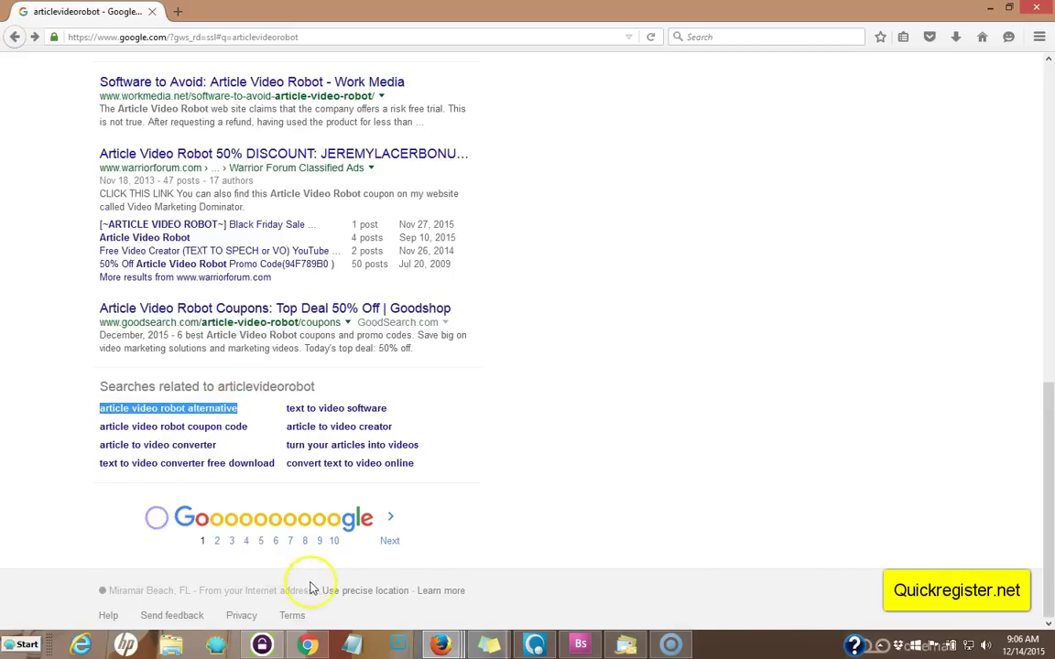
# - Replace the Keyword Planner search term with the copied "article video robot alternative" and get keyword ideas for it
pyautogui.click(459, 593)
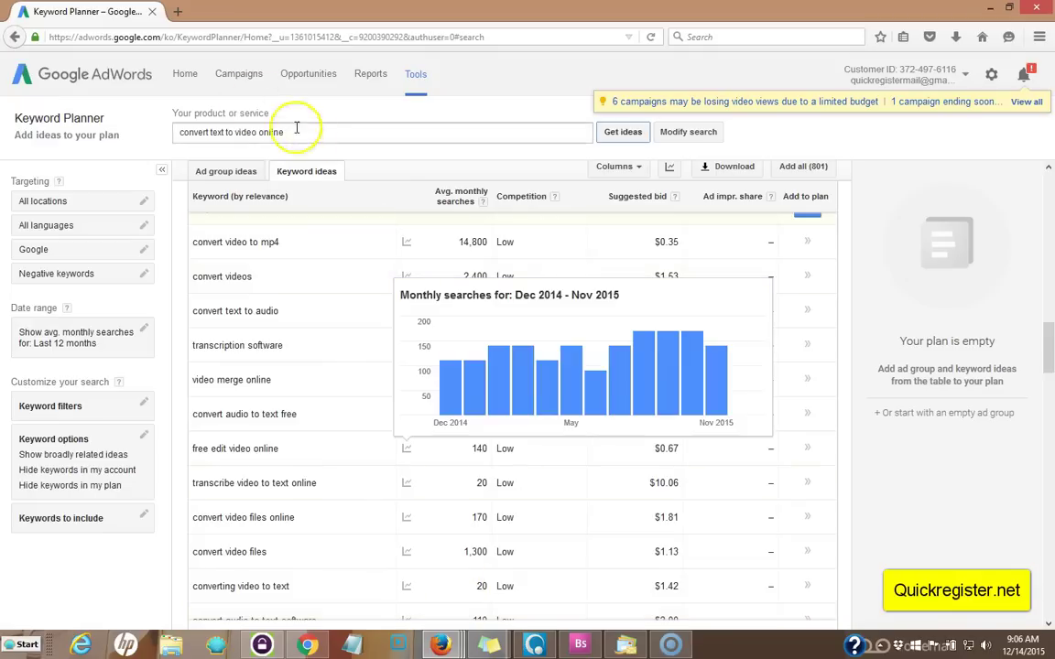
pyautogui.click(194, 136)
pyautogui.moveTo(302, 132); pyautogui.dragTo(169, 132)
pyautogui.rightClick(212, 134)
pyautogui.click(229, 193)
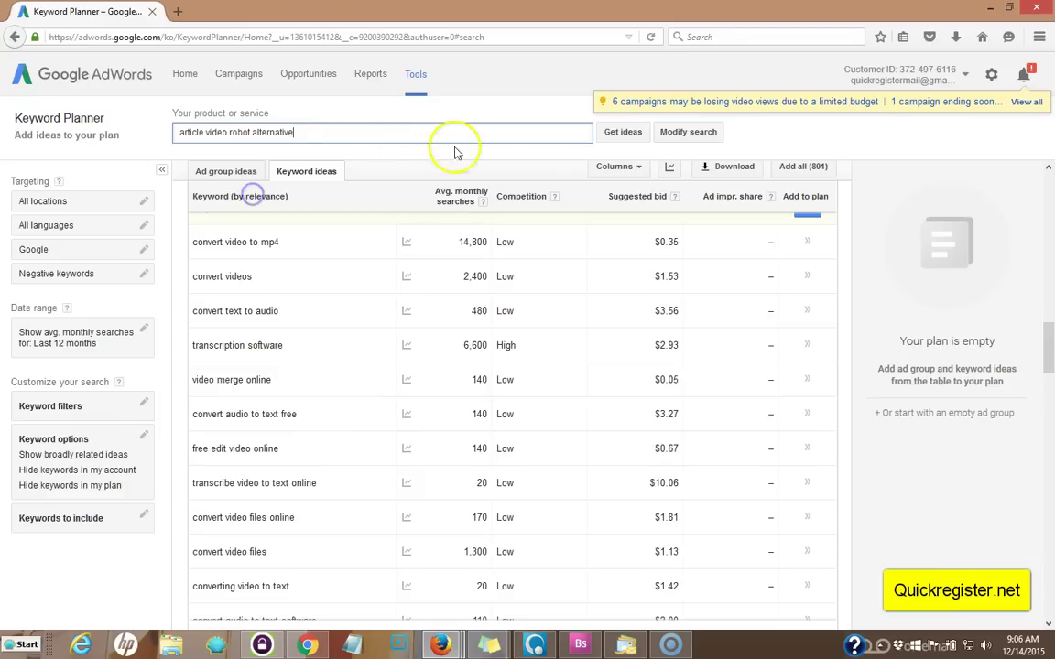
pyautogui.click(625, 134)
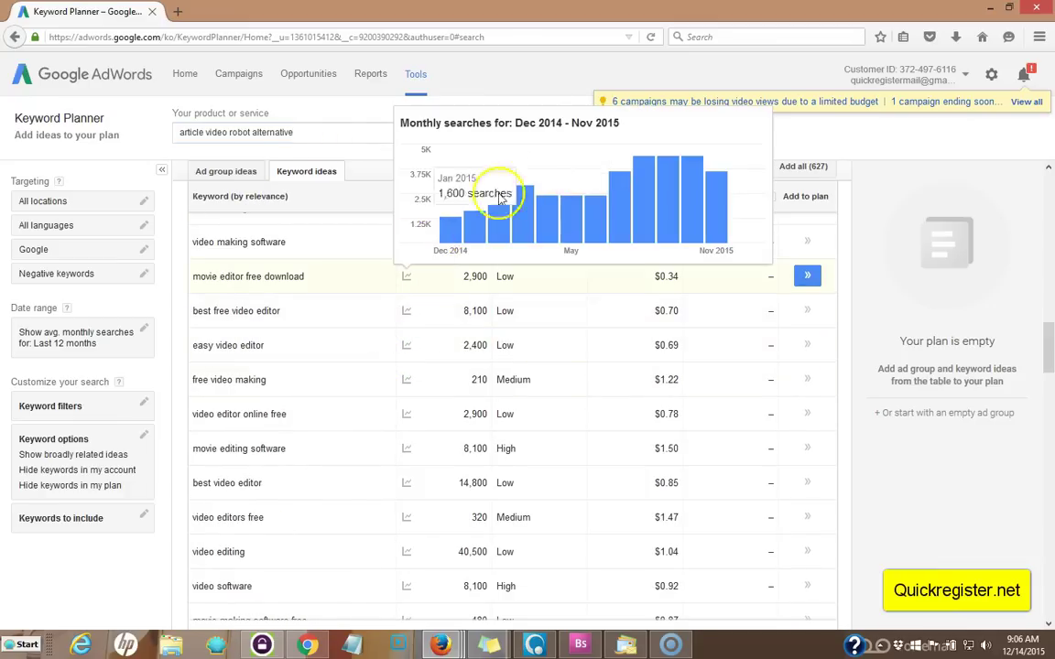
pyautogui.click(315, 132)
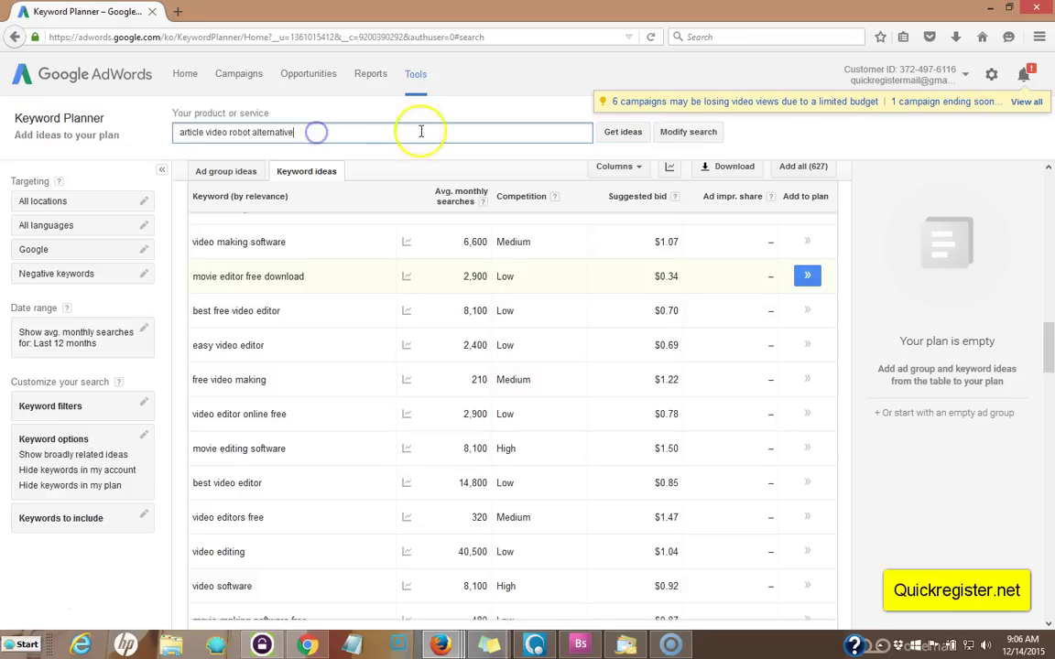
pyautogui.click(623, 133)
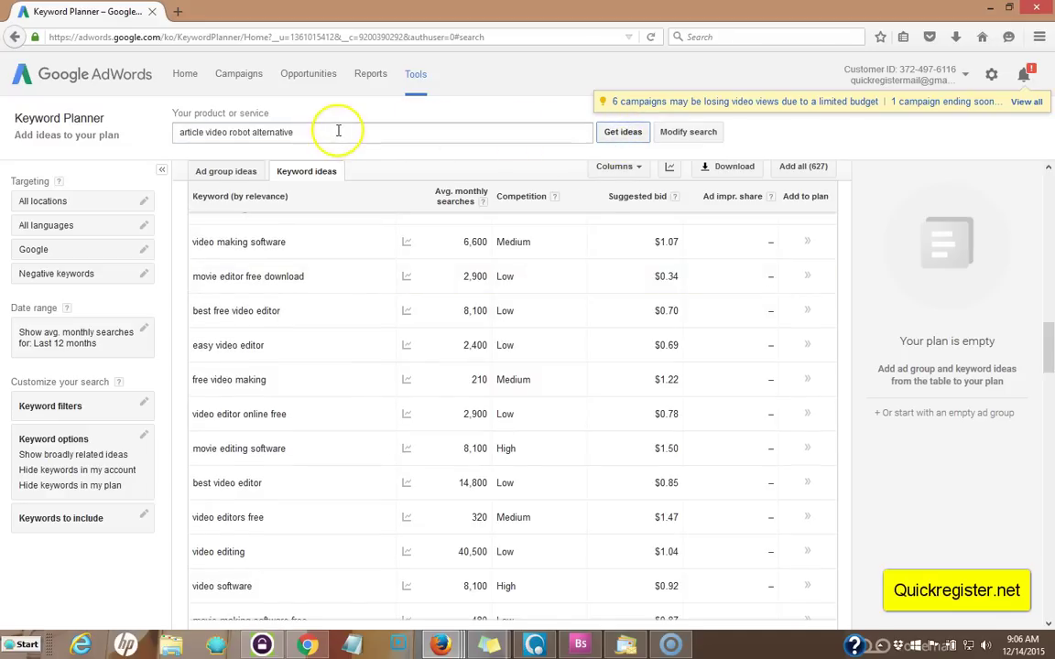
# - Get Keyword Planner ideas for "article video robot coupon code" and review its monthly searches and competition
pyautogui.click(623, 134)
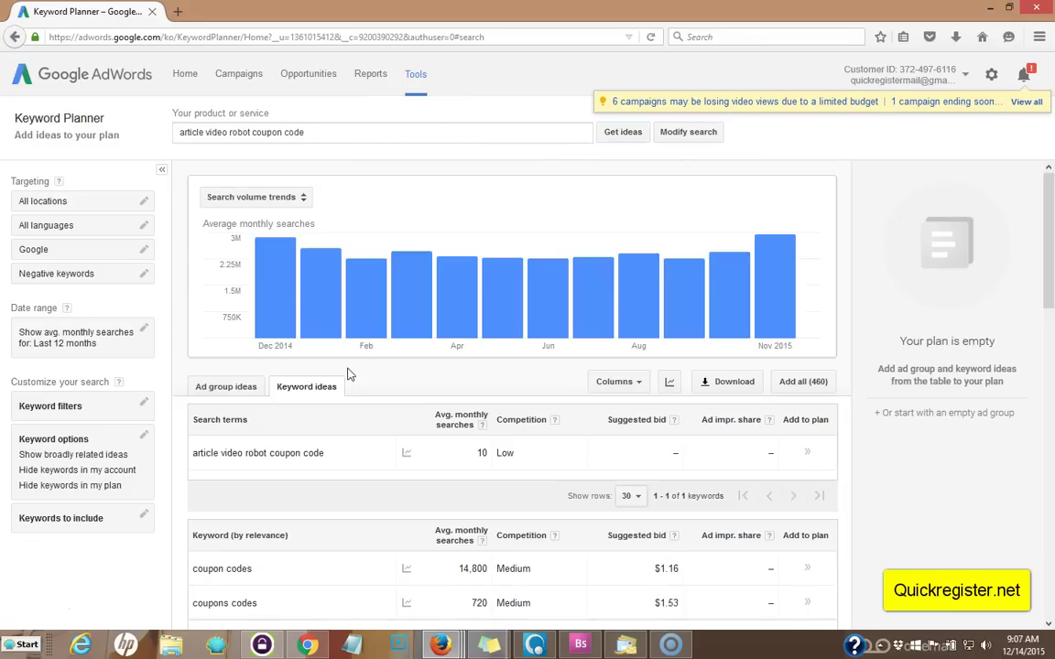
pyautogui.click(189, 131)
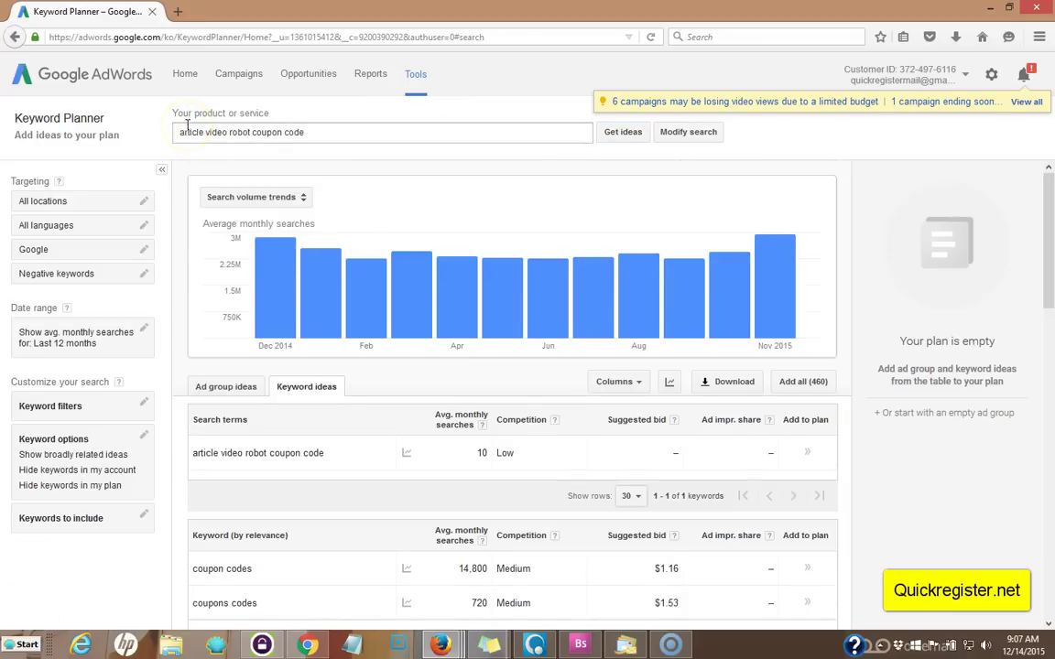
pyautogui.moveTo(177, 133); pyautogui.dragTo(313, 131)
pyautogui.click(635, 165)
pyautogui.click(498, 129)
pyautogui.moveTo(1048, 218); pyautogui.dragTo(1049, 236)
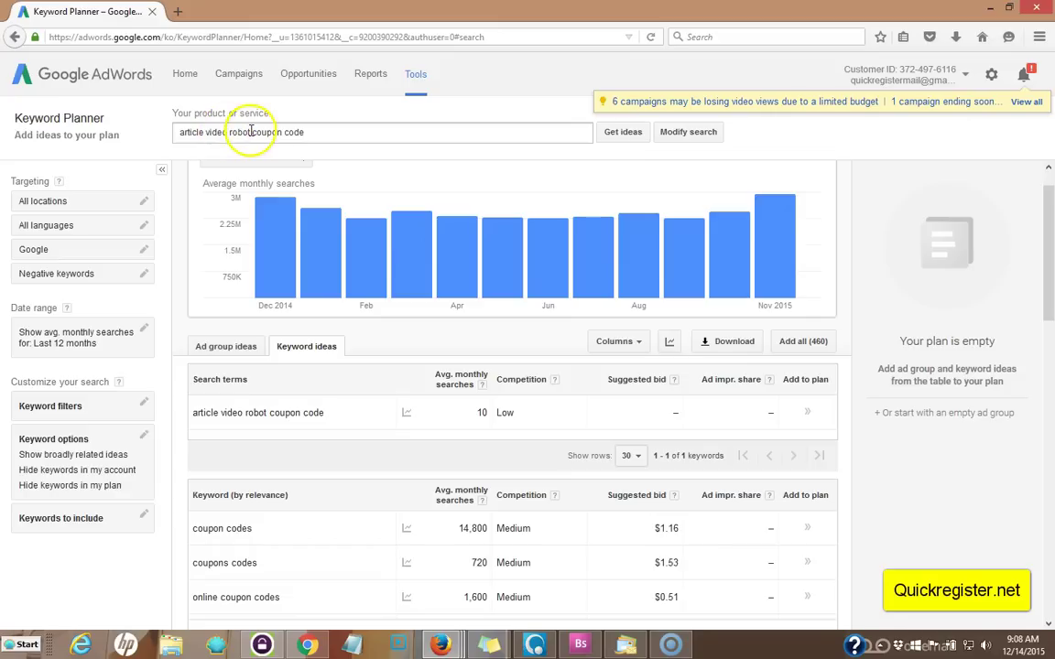
pyautogui.tripleClick(348, 129)
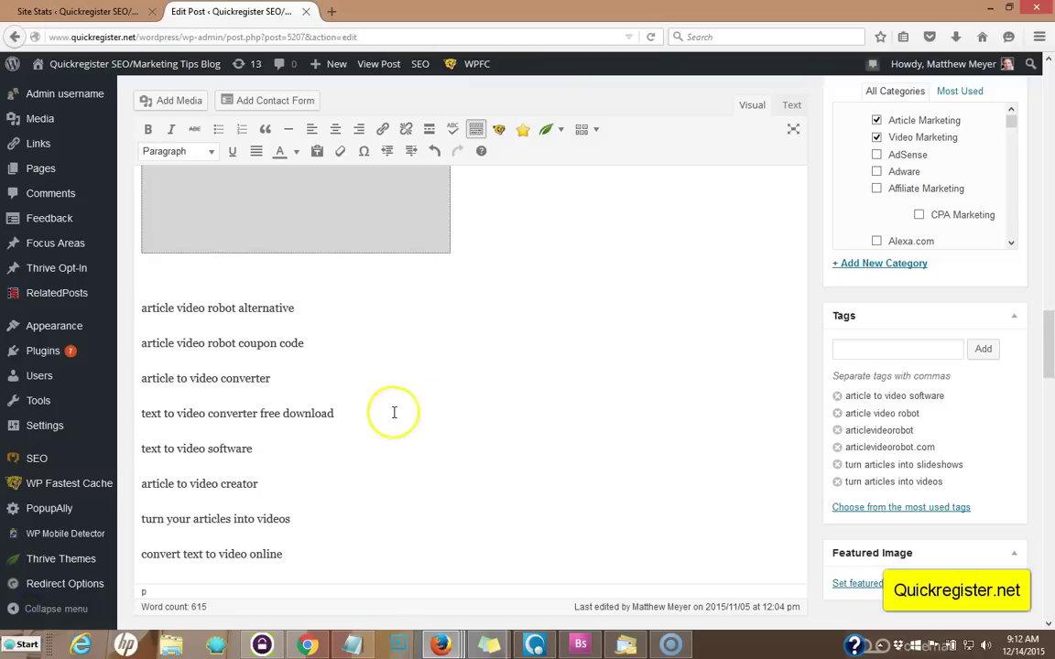
# - Review the keyword list in the WordPress post body and the post's existing categories and tags
pyautogui.moveTo(1047, 403); pyautogui.dragTo(1051, 362)
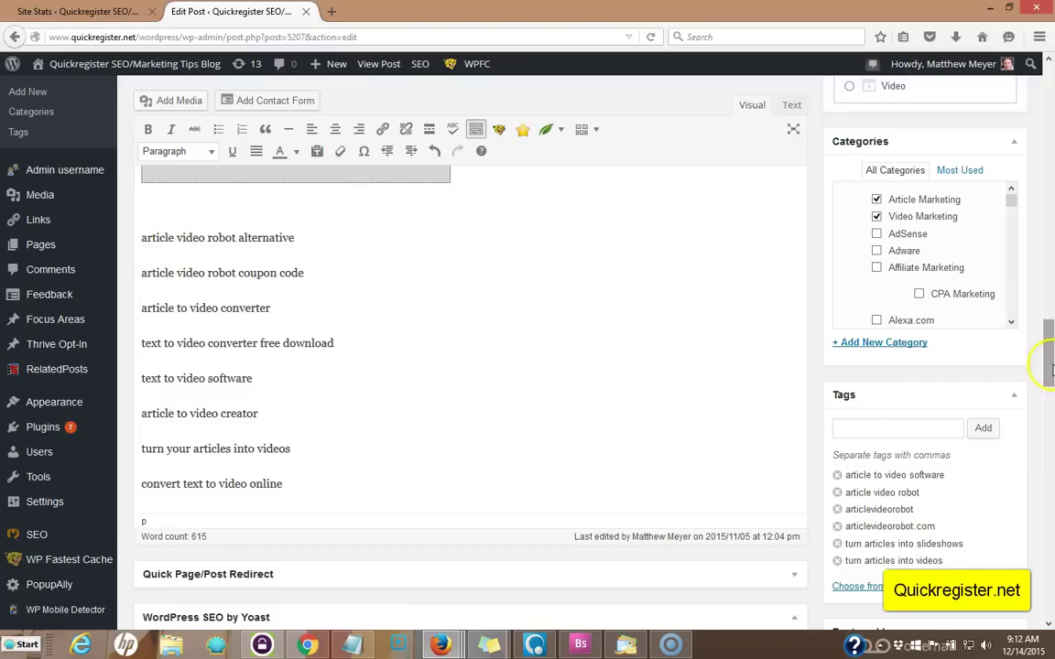
pyautogui.moveTo(1049, 351)
pyautogui.mouseDown()
pyautogui.moveTo(1051, 131)
pyautogui.moveTo(1050, 337)
pyautogui.mouseUp()
pyautogui.rightClick(1047, 220)
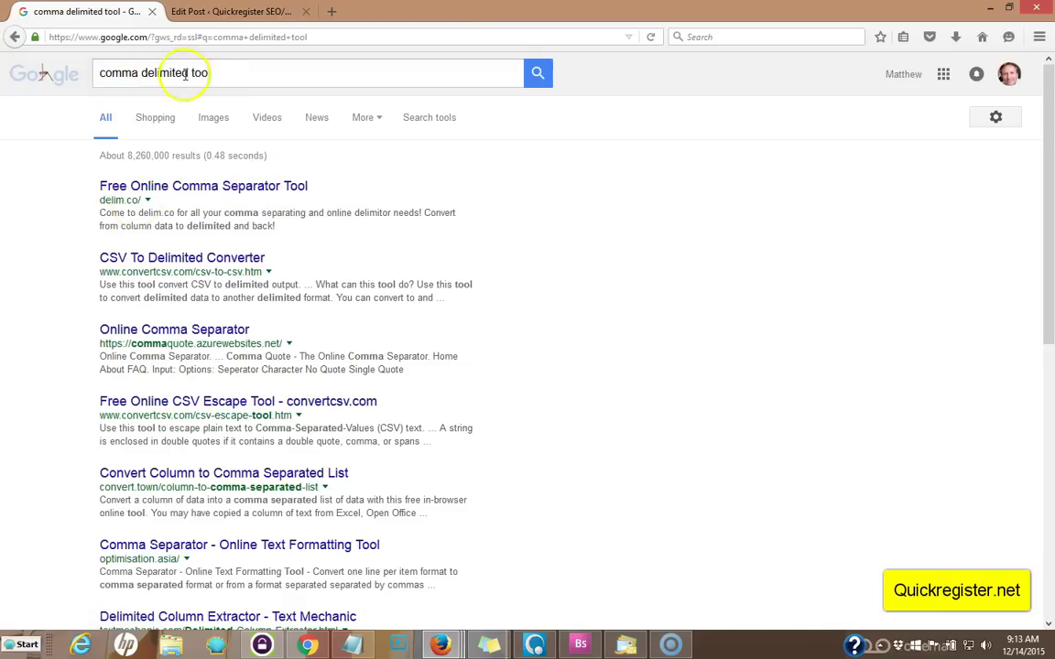
# - Open the Free Online Comma Separator Tool (delim.co) and paste in the keyword list copied from Notepad as column data
pyautogui.click(226, 186)
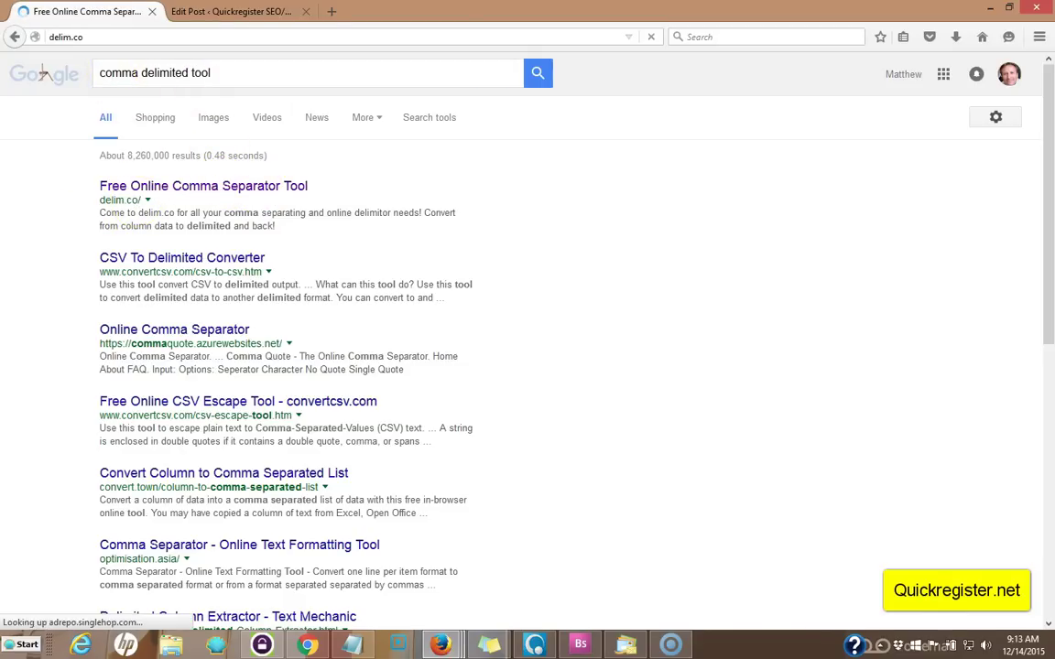
pyautogui.click(352, 645)
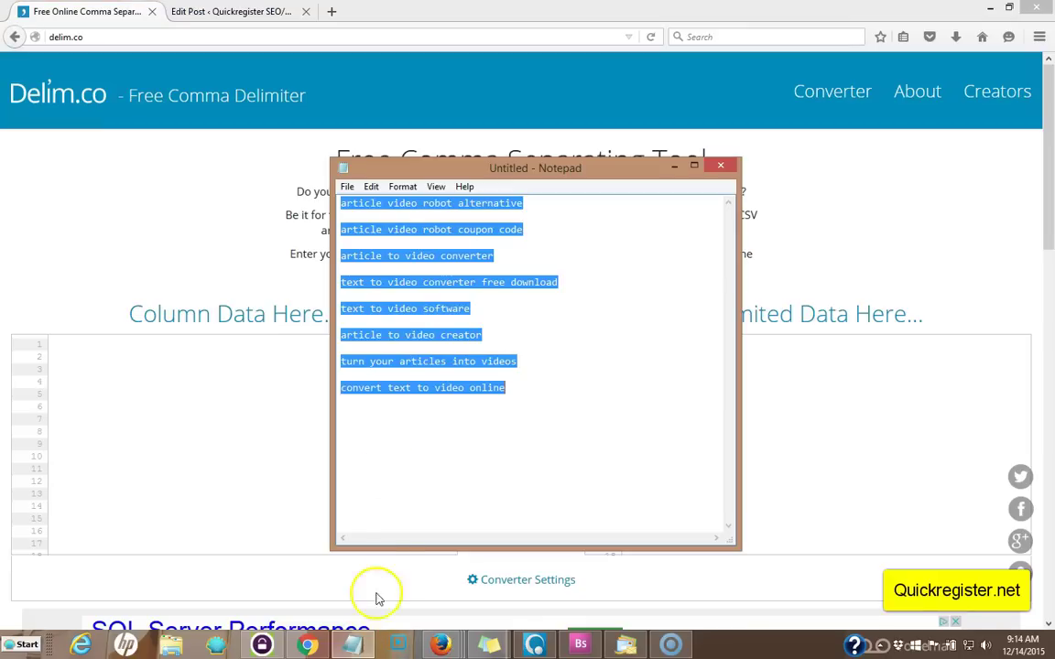
pyautogui.rightClick(408, 296)
pyautogui.click(419, 336)
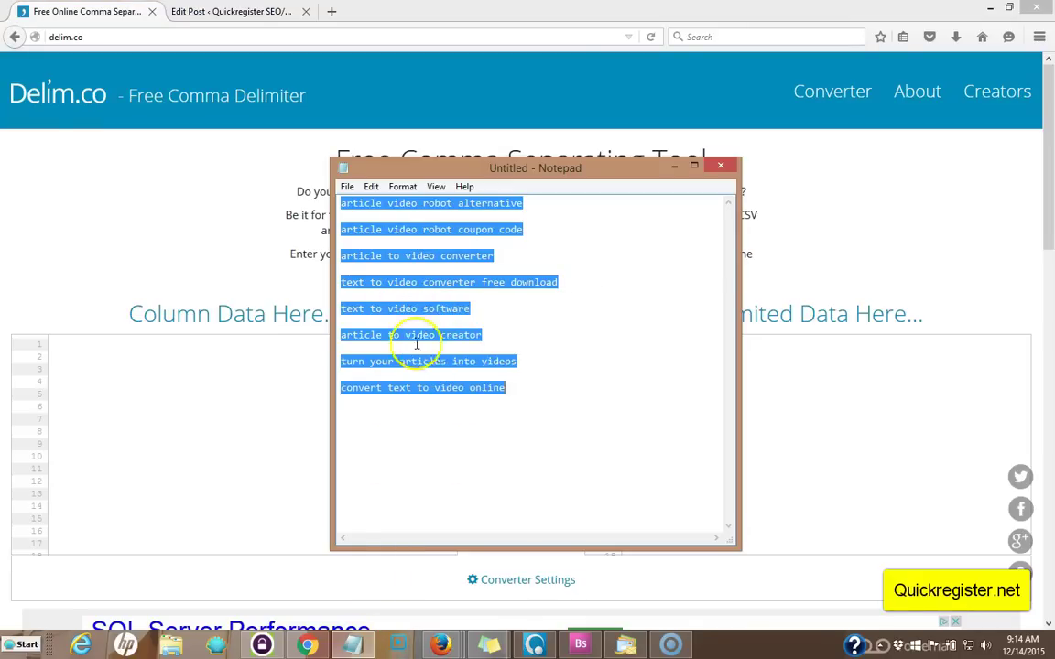
pyautogui.click(177, 364)
pyautogui.rightClick(178, 365)
pyautogui.click(210, 427)
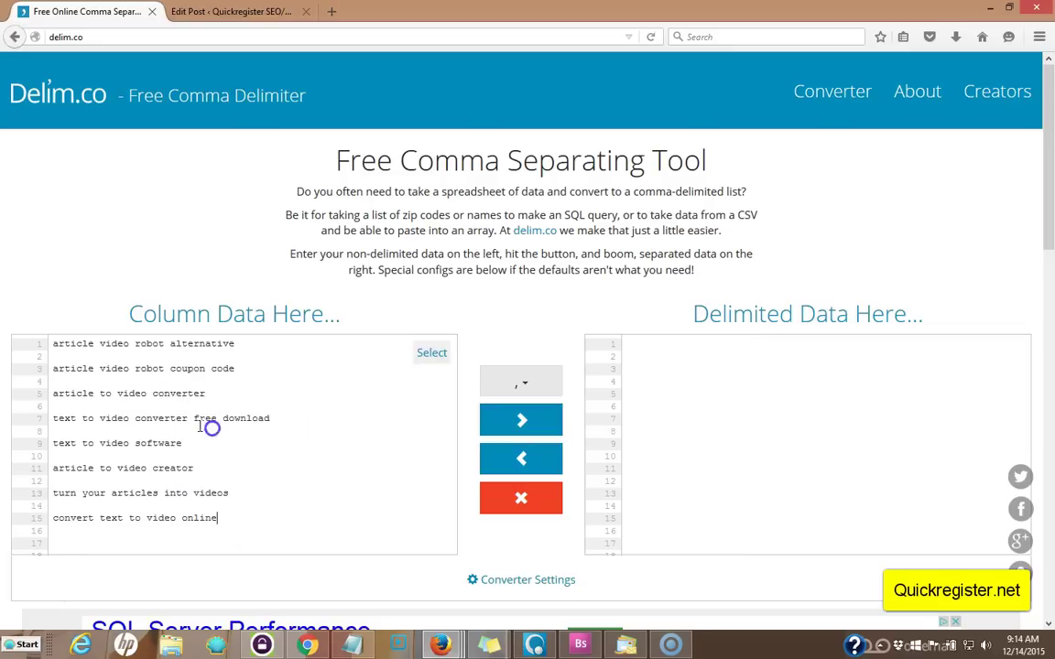
# - Convert the keyword column to comma-delimited data and copy the whole result
pyautogui.click(534, 429)
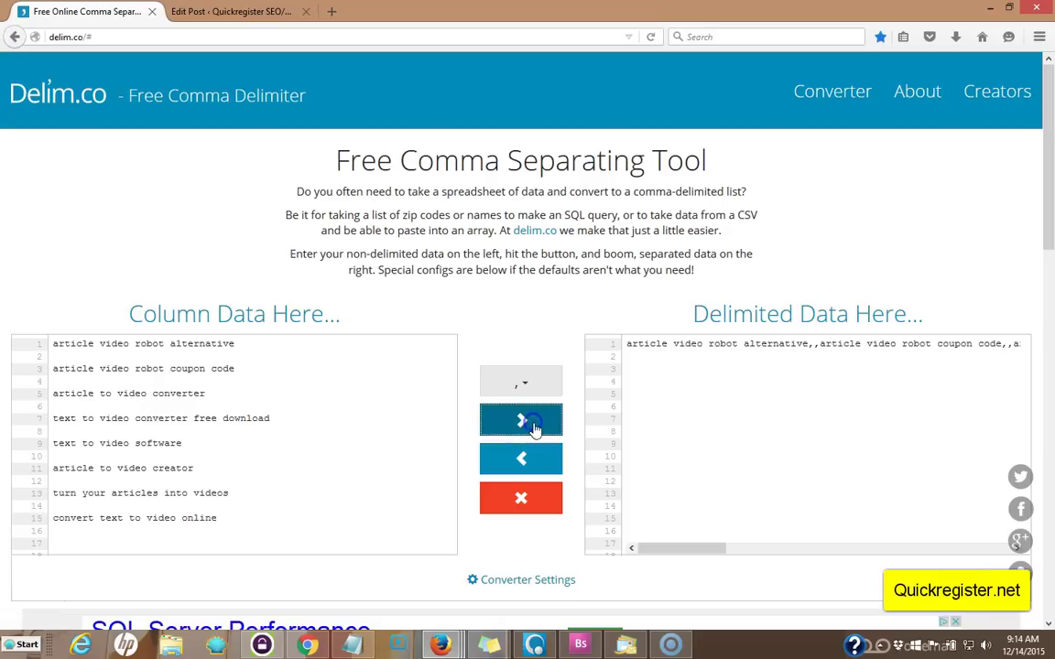
pyautogui.click(1005, 355)
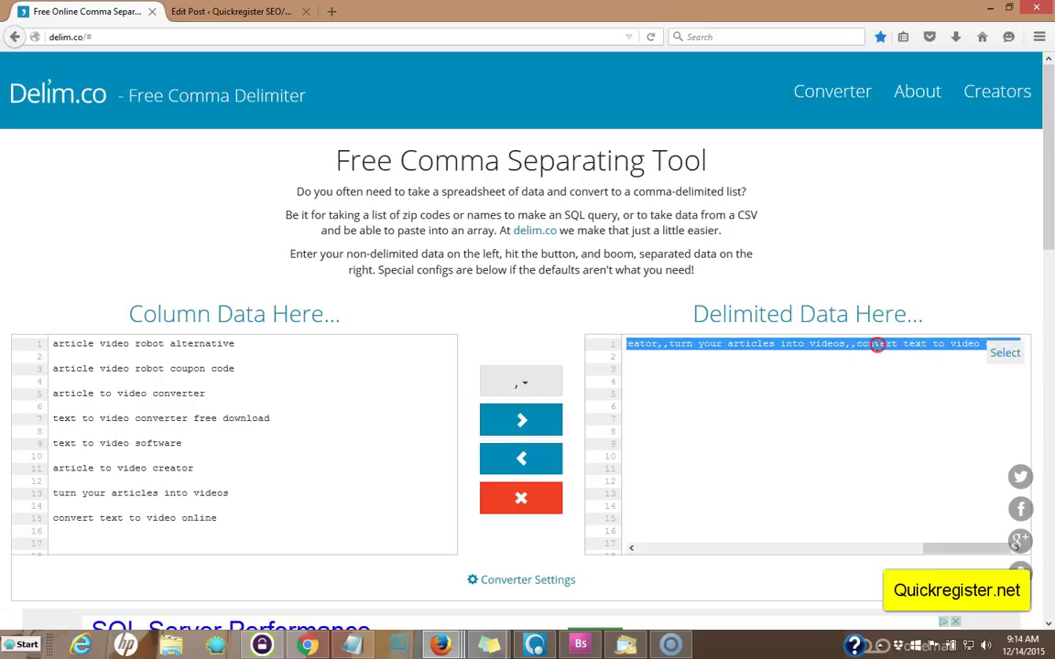
pyautogui.rightClick(816, 345)
pyautogui.click(914, 390)
# - Switch to the WordPress post and add the copied comma-separated keyword list to its tags
pyautogui.click(456, 643)
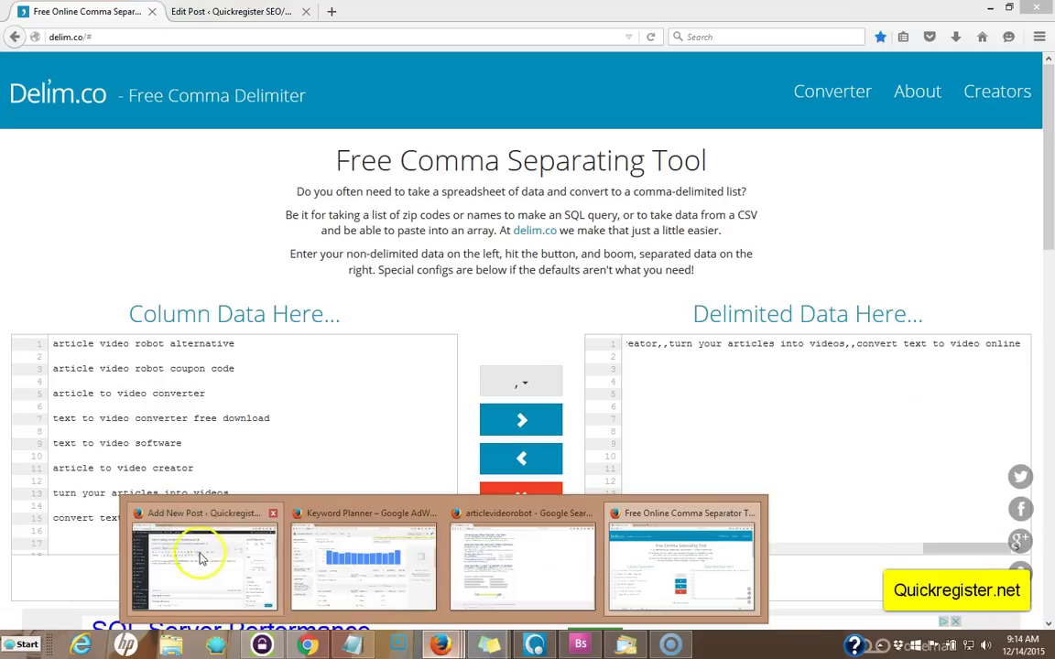
pyautogui.click(207, 560)
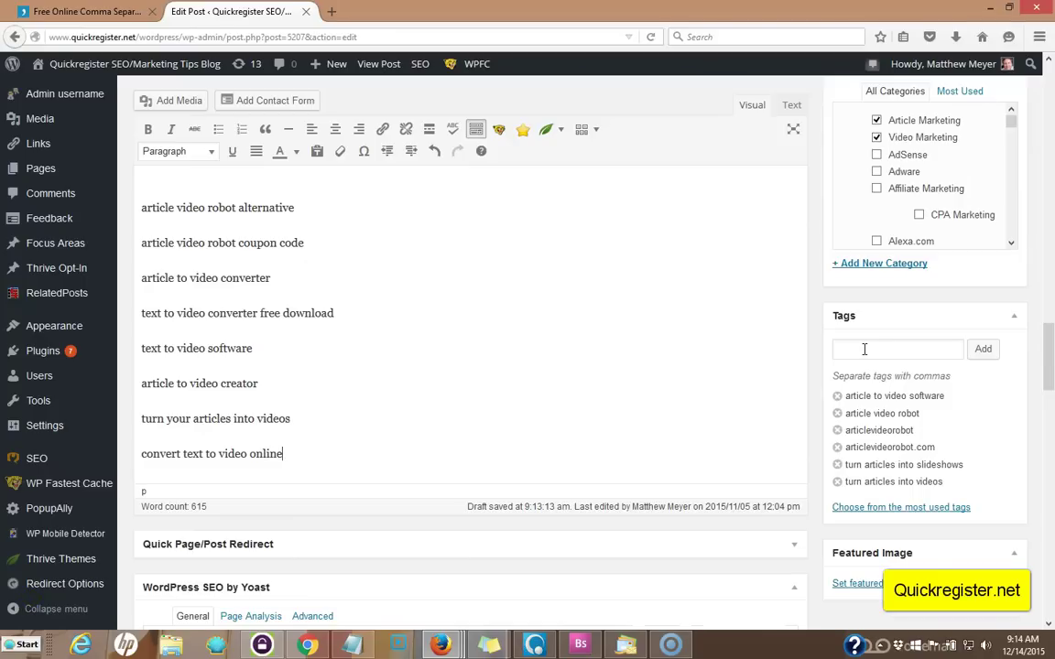
pyautogui.click(861, 349)
pyautogui.rightClick(856, 349)
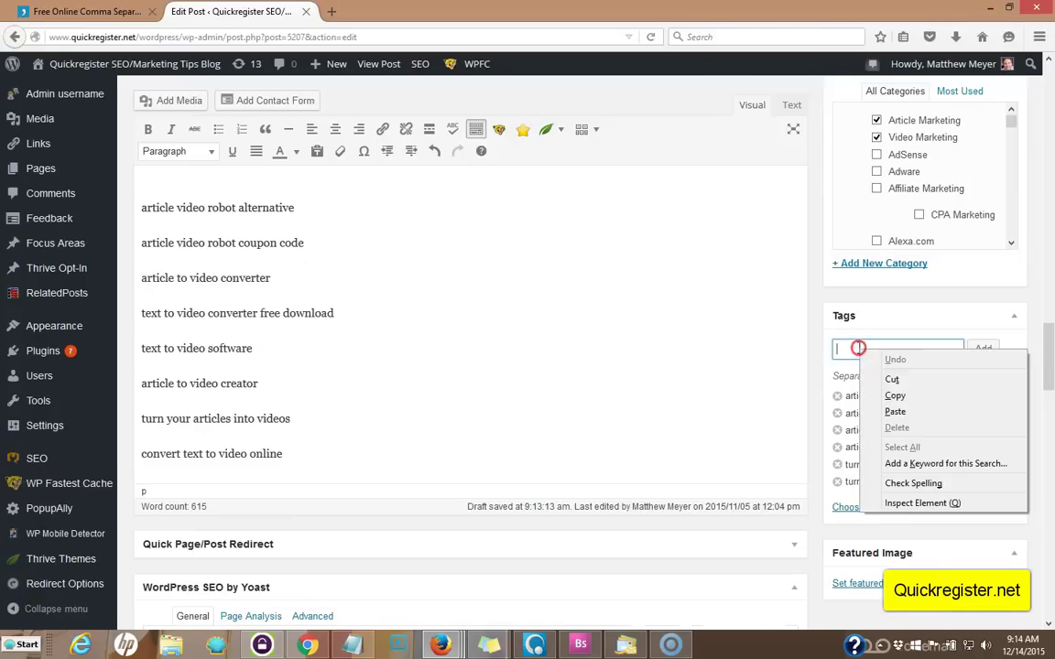
pyautogui.click(895, 412)
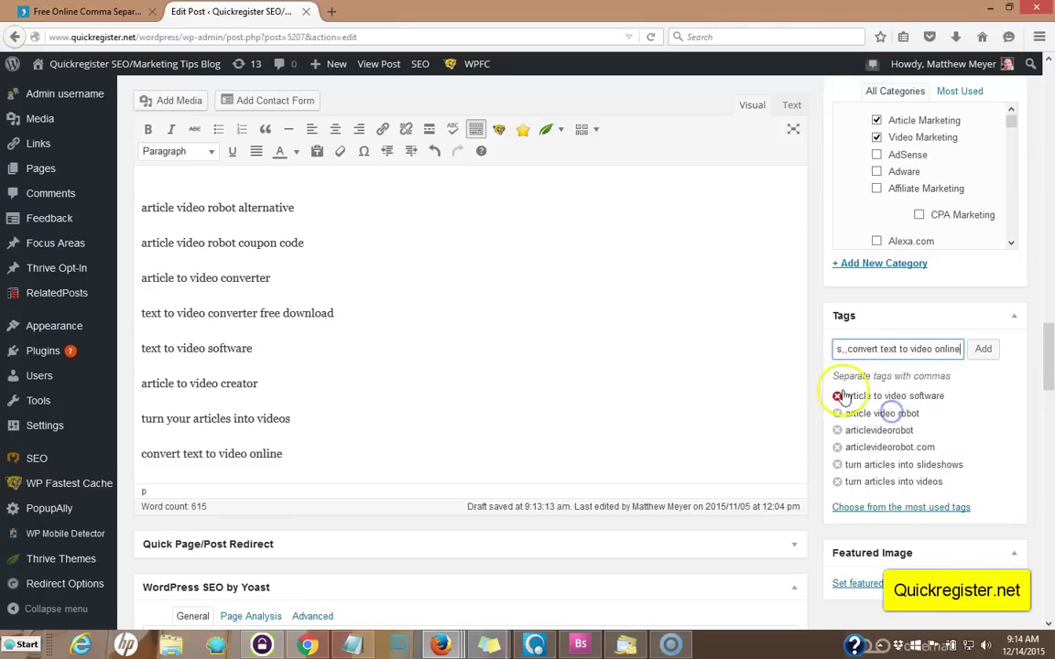
pyautogui.click(982, 349)
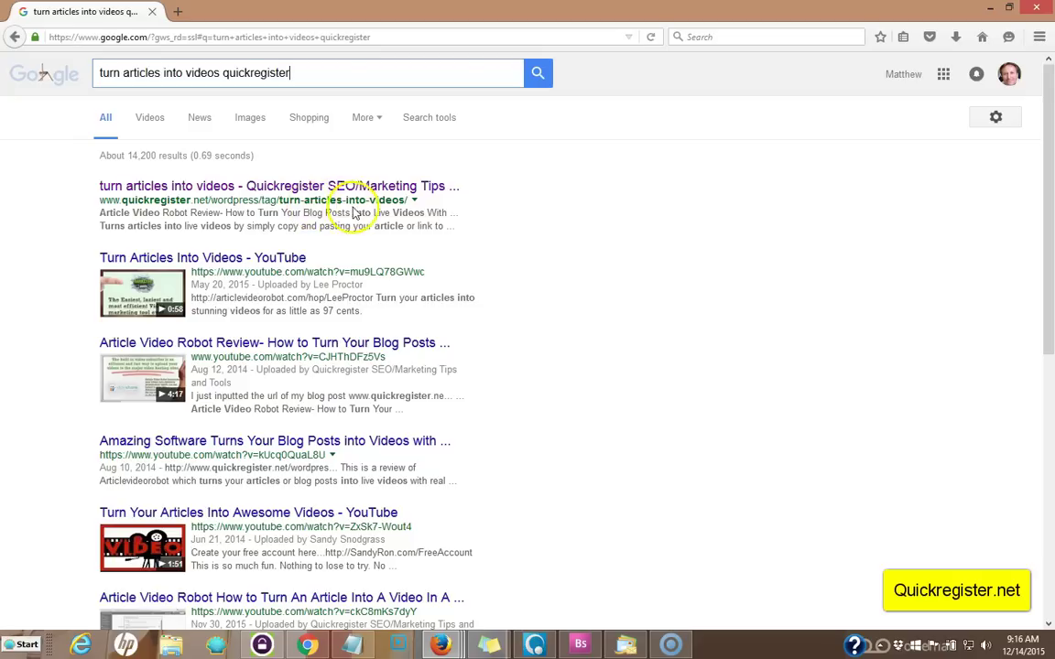
# - Check the paragraph format of the article links under the "Article Video Robot Alternative Articles:" heading
pyautogui.click(138, 72)
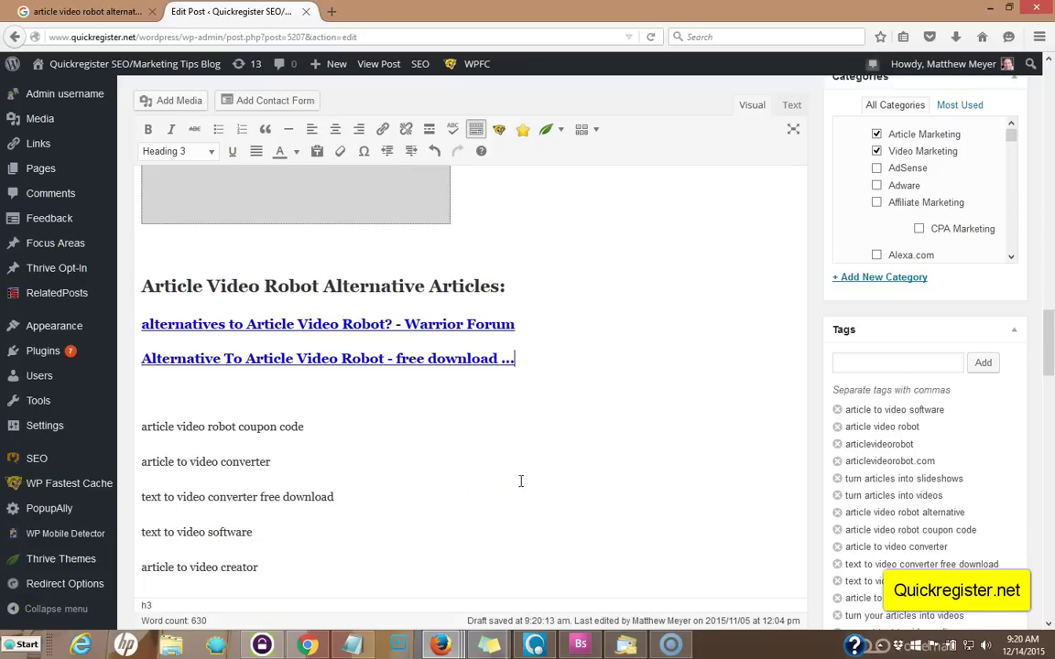
pyautogui.click(522, 473)
pyautogui.click(141, 324)
pyautogui.click(166, 154)
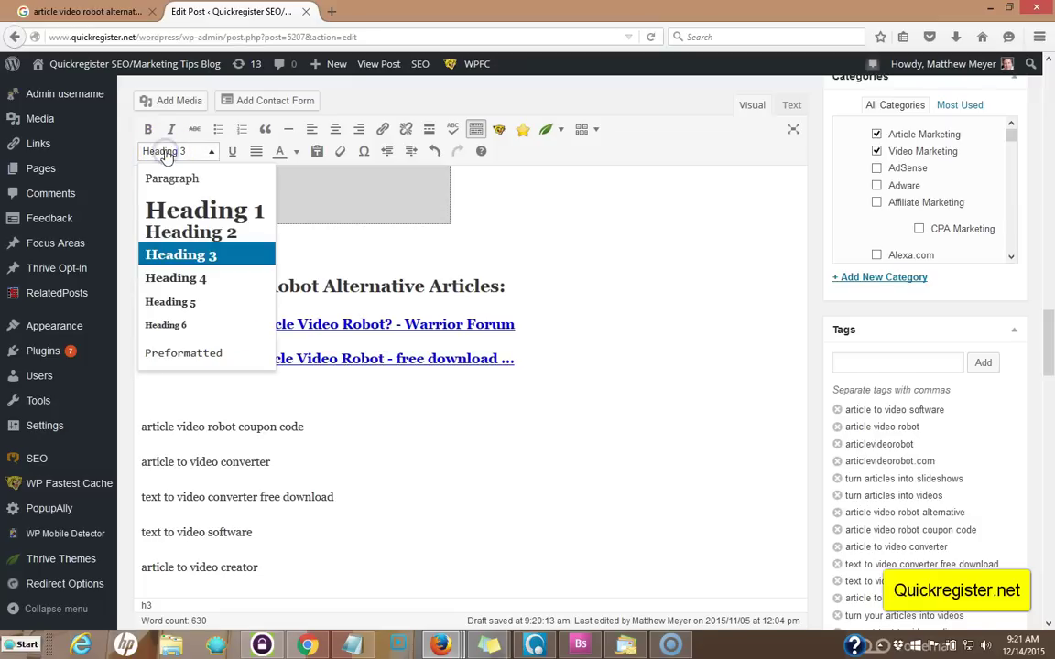
pyautogui.click(166, 154)
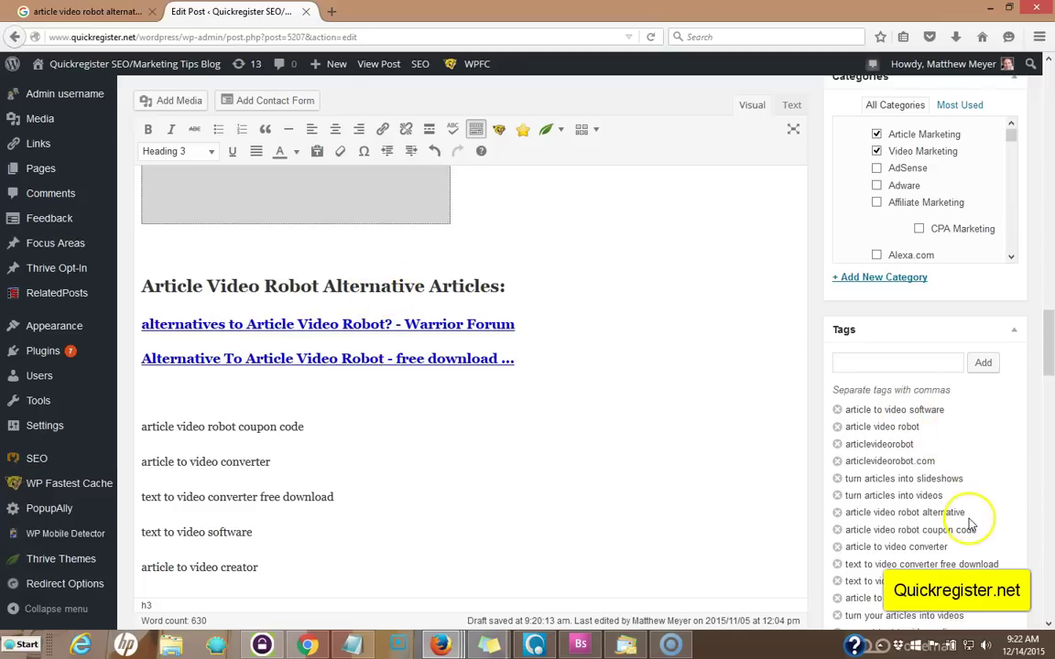
# - Replace "discount code" in the free-trial paragraph with the listed keyword "article video robot coupon code" and make it bold
pyautogui.press('Down')
pyautogui.press('Down')
pyautogui.hotkey('shift', 'Home')
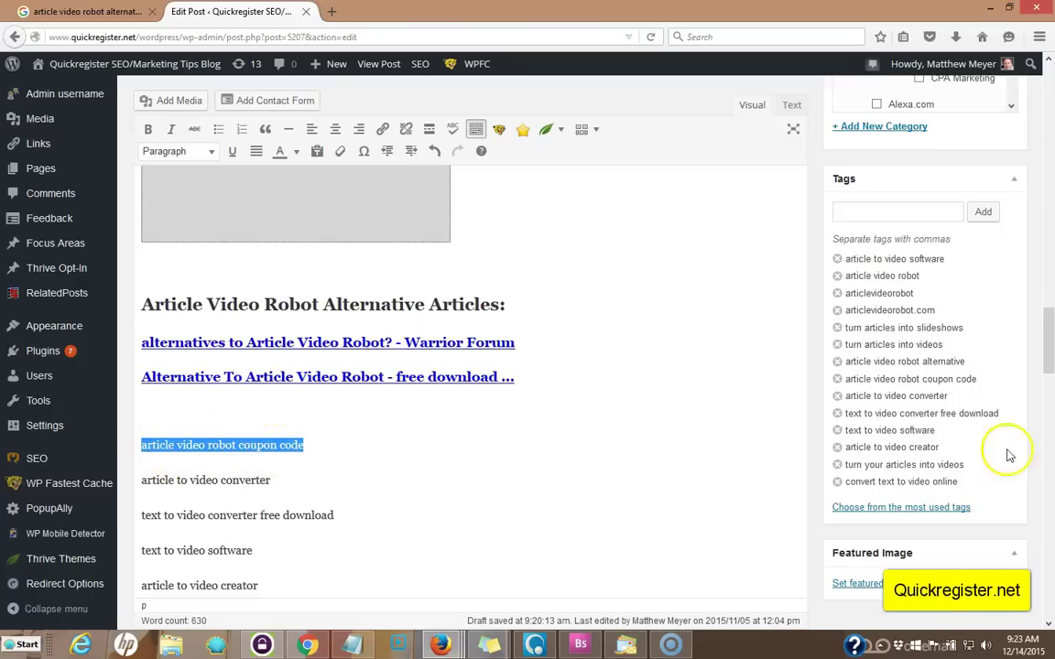
pyautogui.moveTo(1047, 341); pyautogui.dragTo(1037, 231)
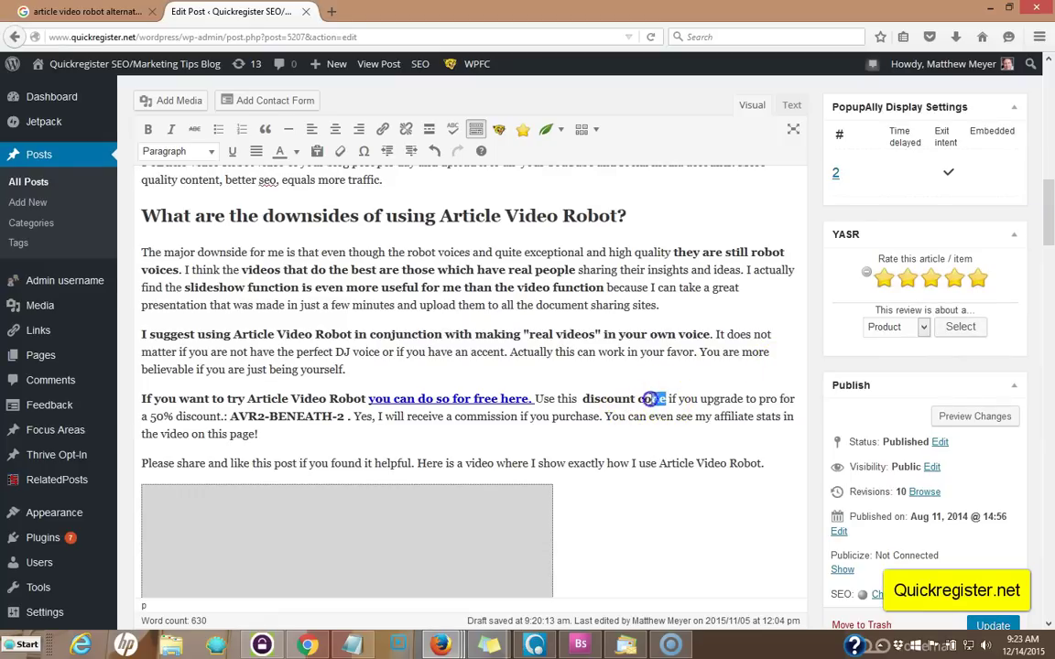
pyautogui.rightClick(595, 396)
pyautogui.click(595, 393)
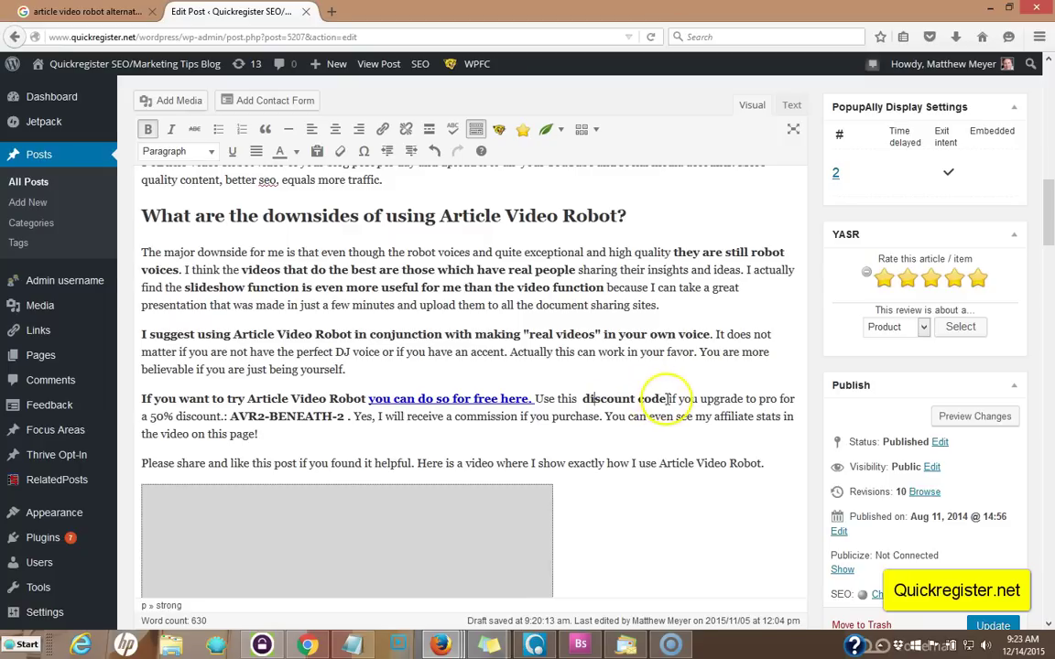
pyautogui.rightClick(604, 401)
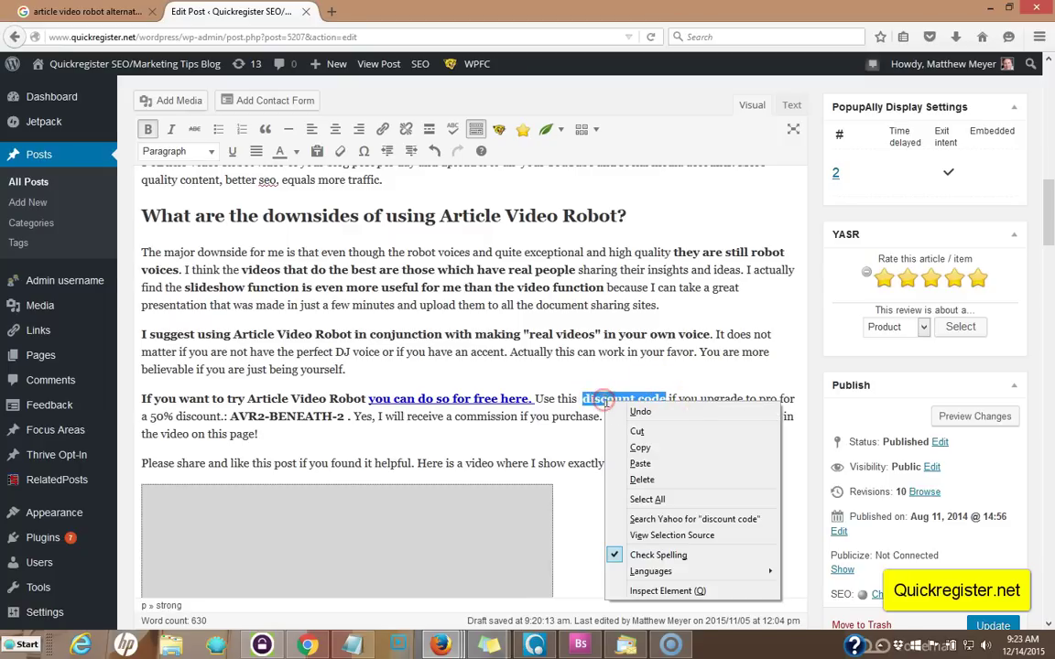
pyautogui.click(641, 464)
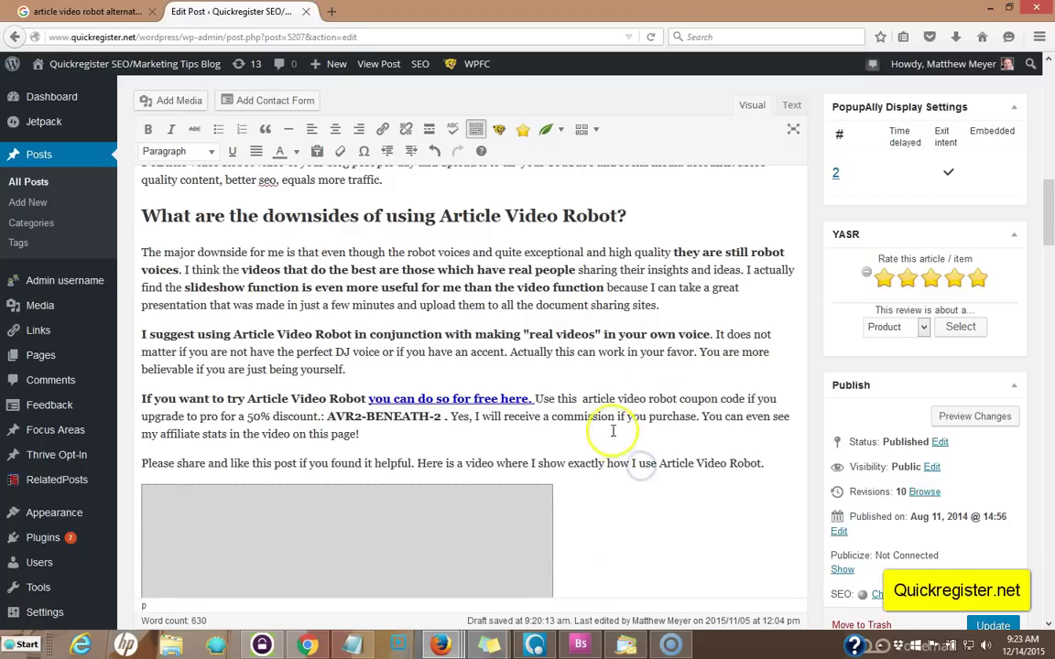
pyautogui.moveTo(747, 400); pyautogui.dragTo(595, 401)
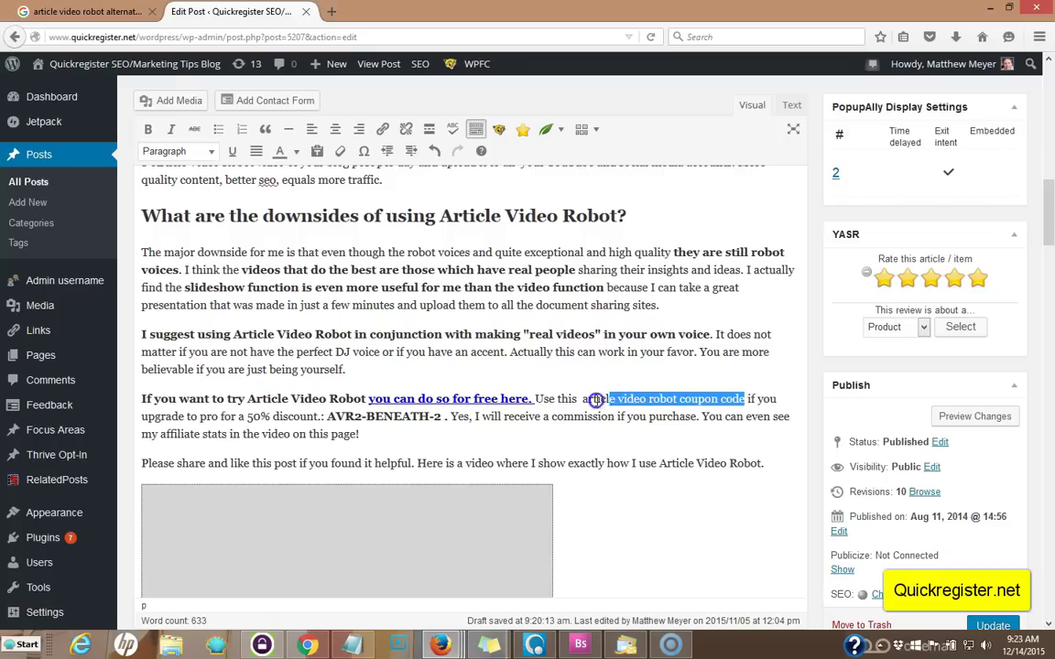
pyautogui.click(147, 129)
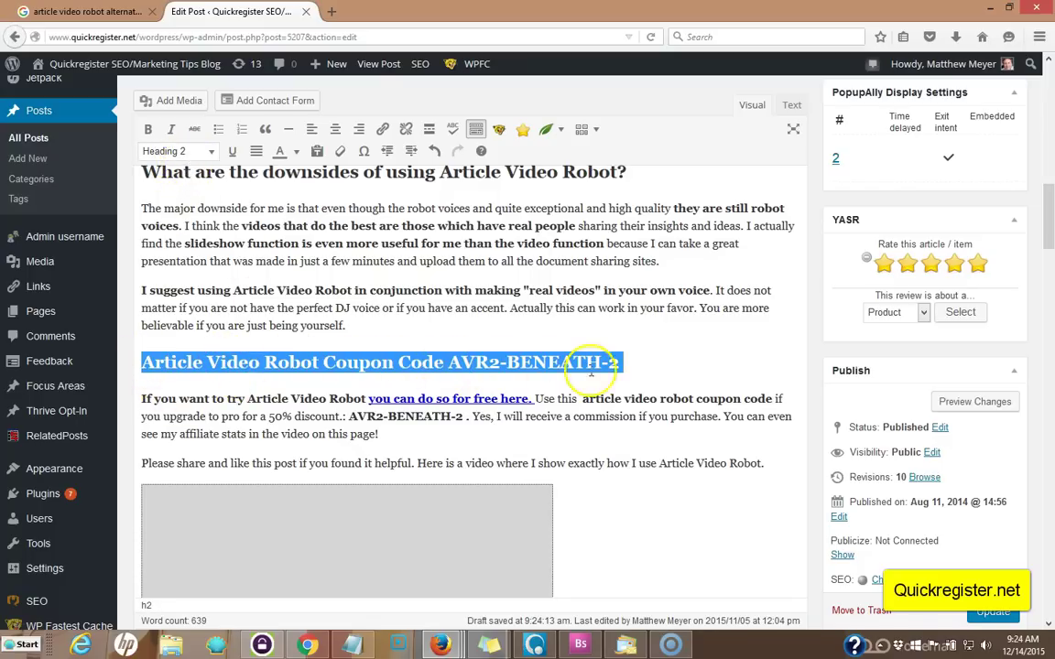
# - Review the coupon code heading in the post and the phrase "turns your articles into videos" in the Yoast meta description
pyautogui.click(629, 363)
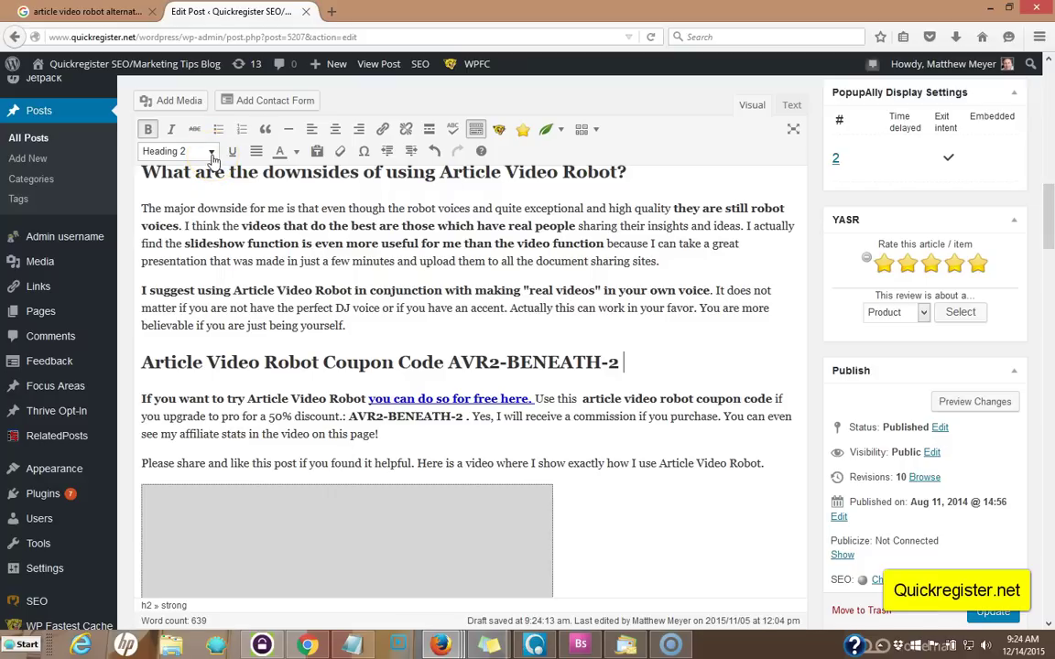
pyautogui.click(628, 369)
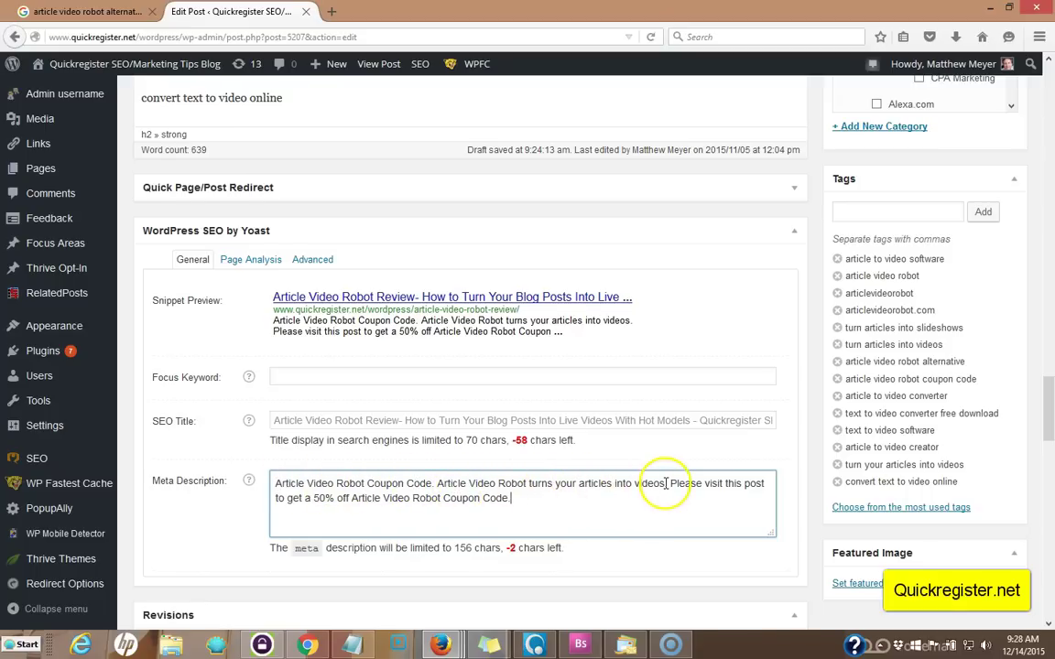
pyautogui.moveTo(666, 483); pyautogui.dragTo(577, 485)
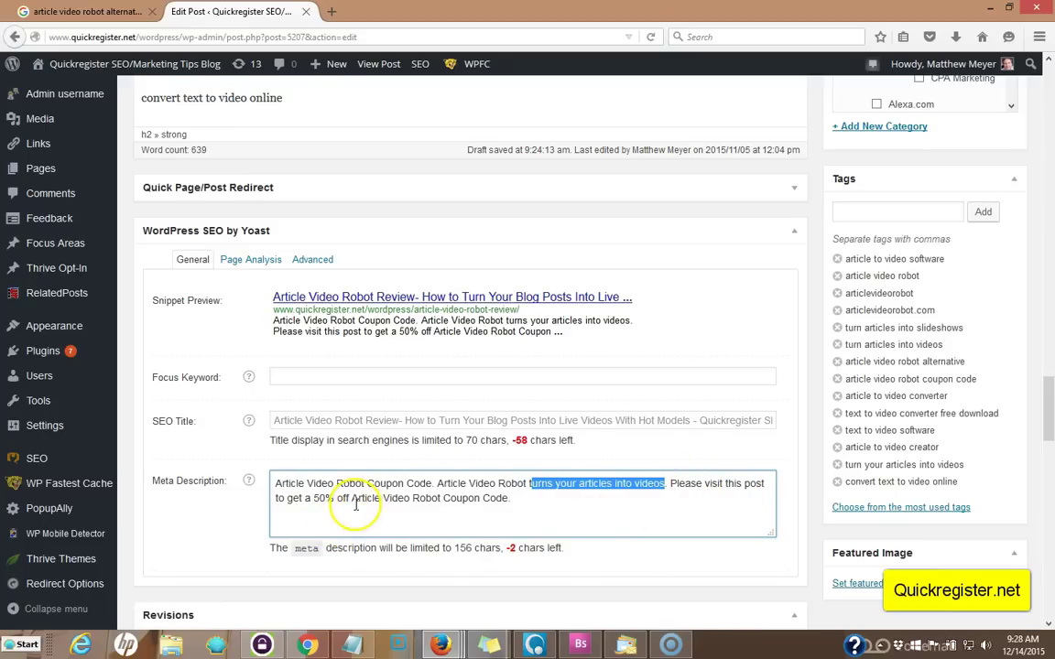
pyautogui.click(519, 496)
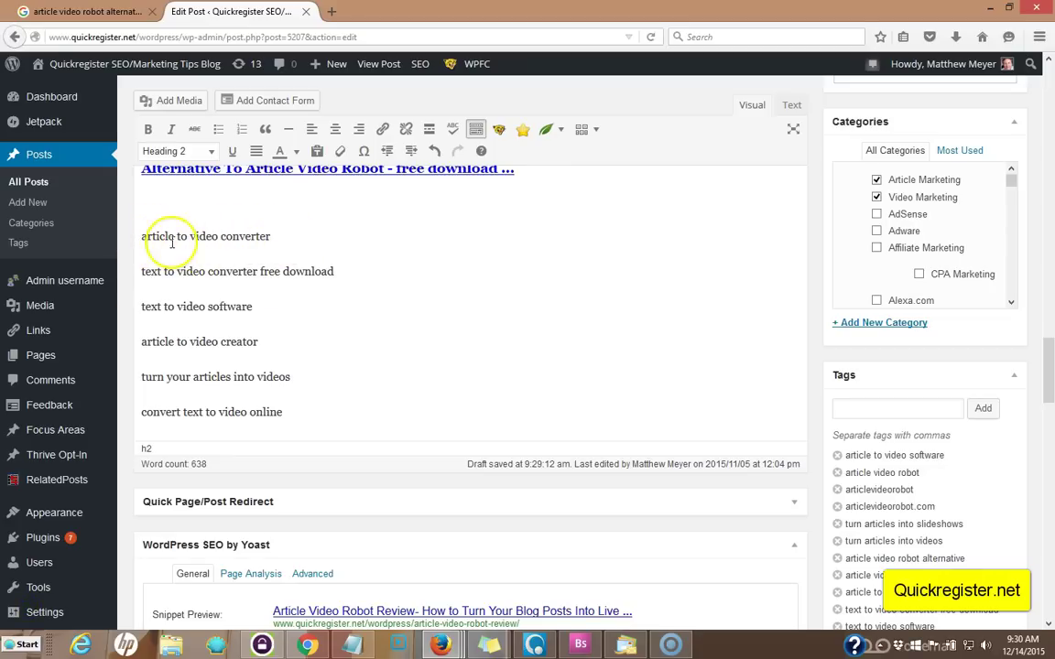
# - Review "Article to Video Converter" in the opening heading, the free-download link in the trial paragraph, and the remaining keyword list
pyautogui.moveTo(1046, 380); pyautogui.dragTo(1036, 73)
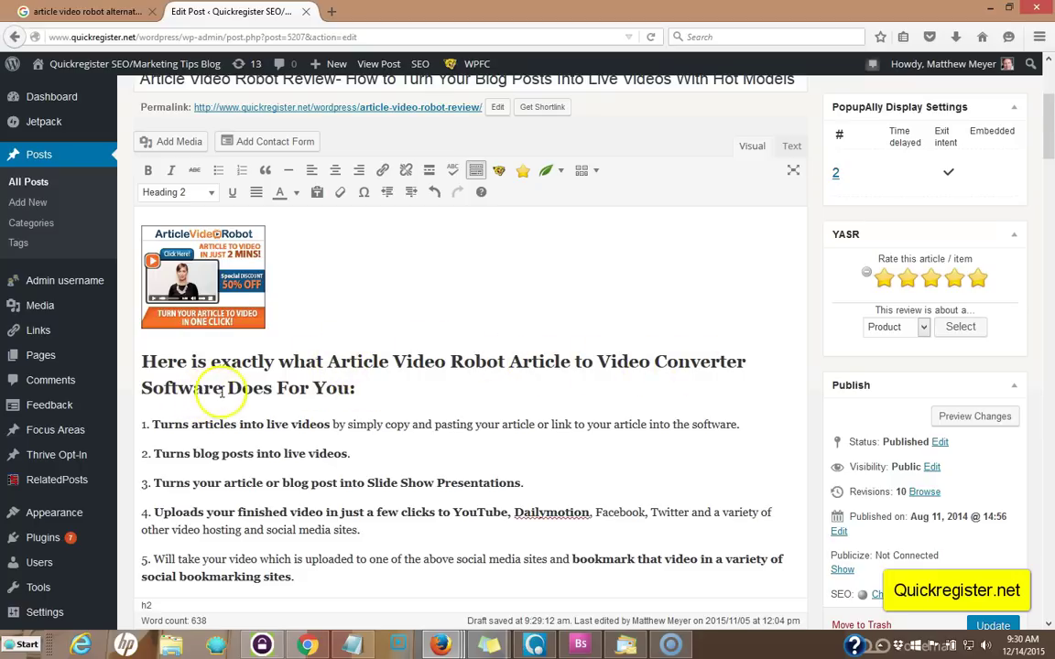
pyautogui.moveTo(510, 361); pyautogui.dragTo(535, 360)
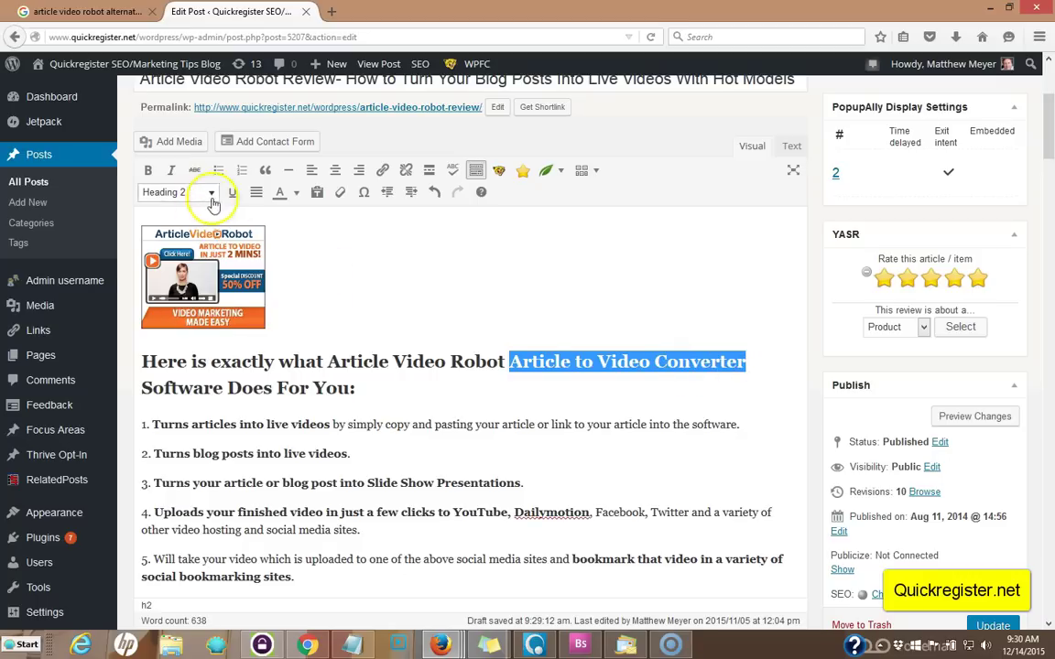
pyautogui.scroll(1, 1049, 131)
pyautogui.scroll(-3, 1049, 131)
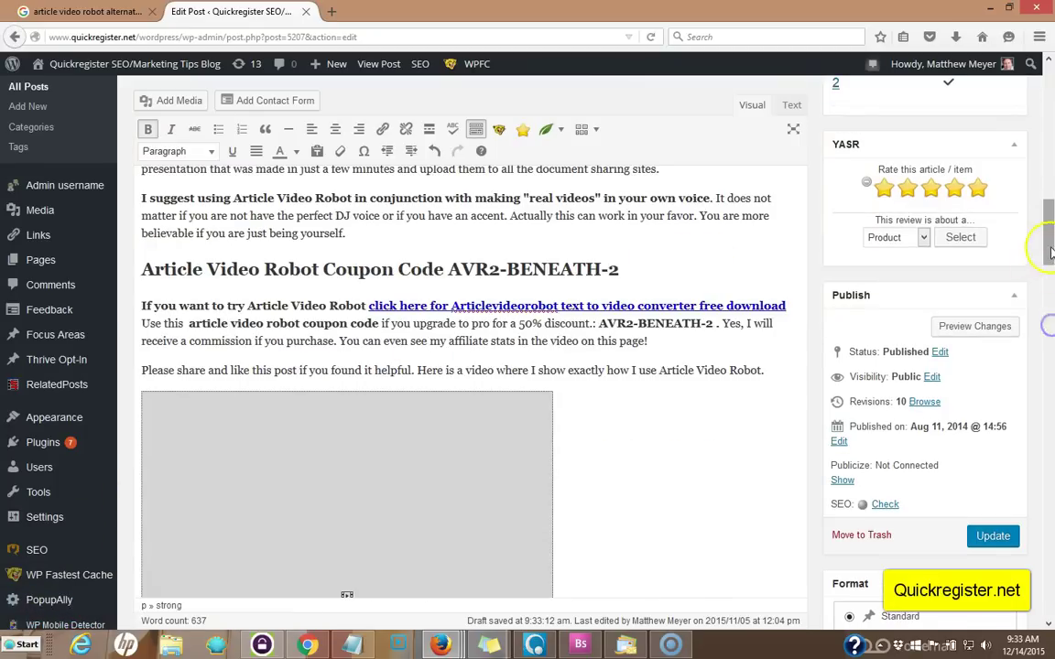
pyautogui.moveTo(1049, 238); pyautogui.dragTo(1050, 380)
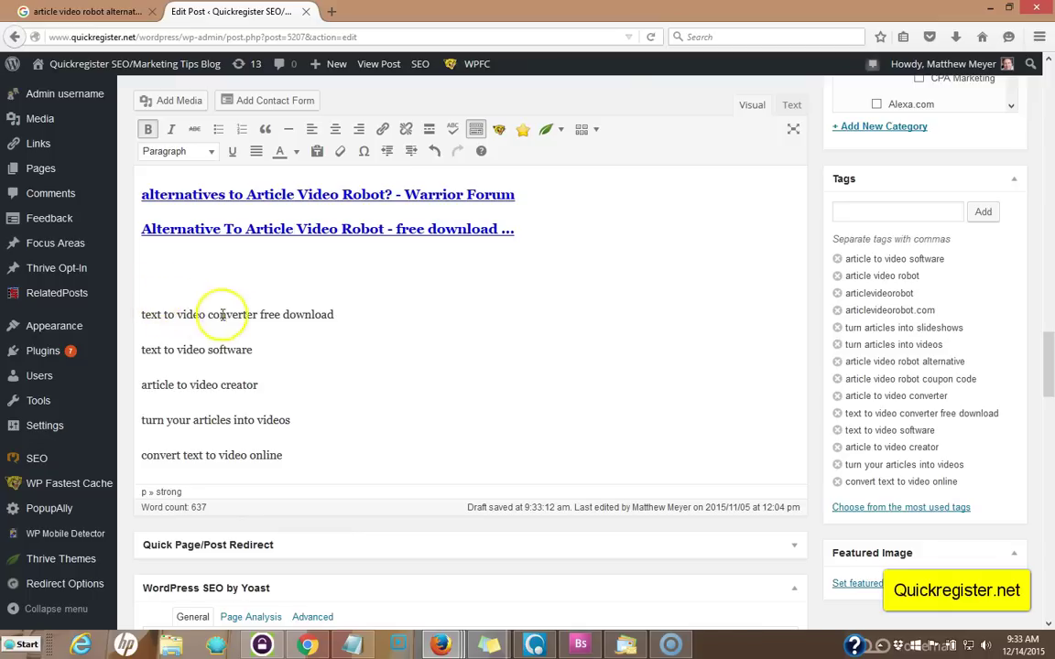
pyautogui.moveTo(1049, 357); pyautogui.dragTo(1050, 214)
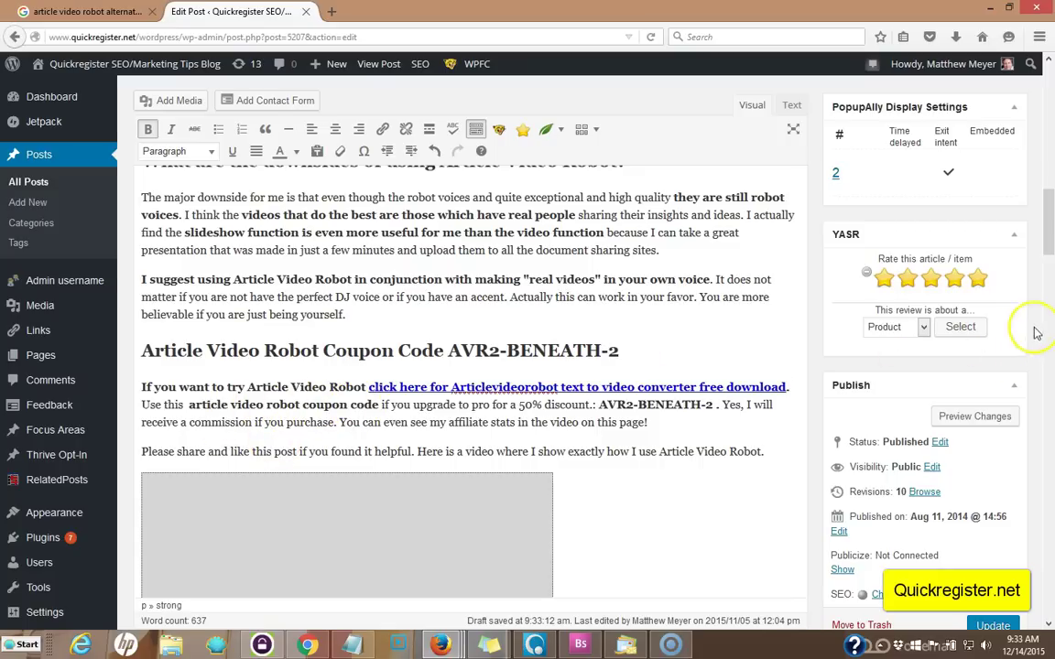
# - Copy the keyword "text to video software" from the list into the downsides heading, before its question mark
pyautogui.moveTo(1050, 233); pyautogui.dragTo(1052, 375)
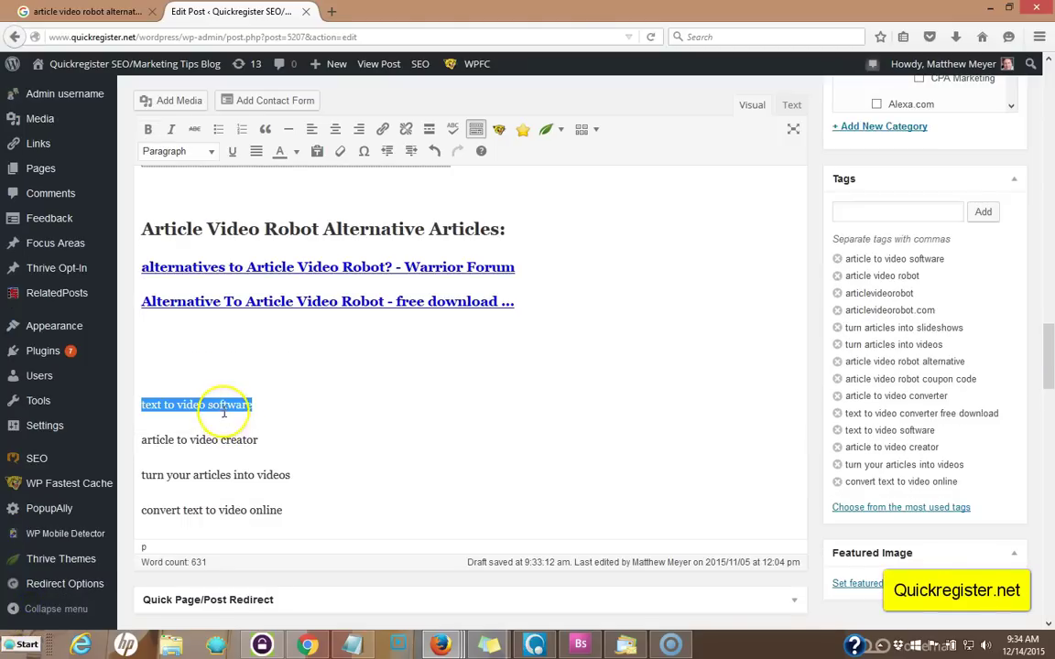
pyautogui.moveTo(1050, 371); pyautogui.dragTo(1026, 235)
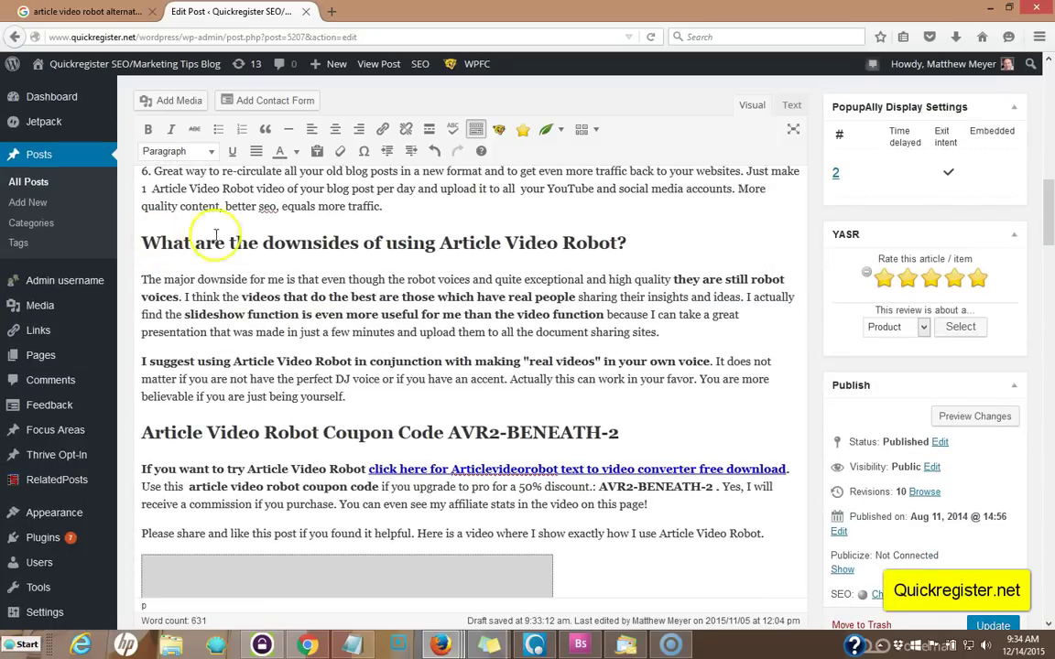
pyautogui.click(620, 242)
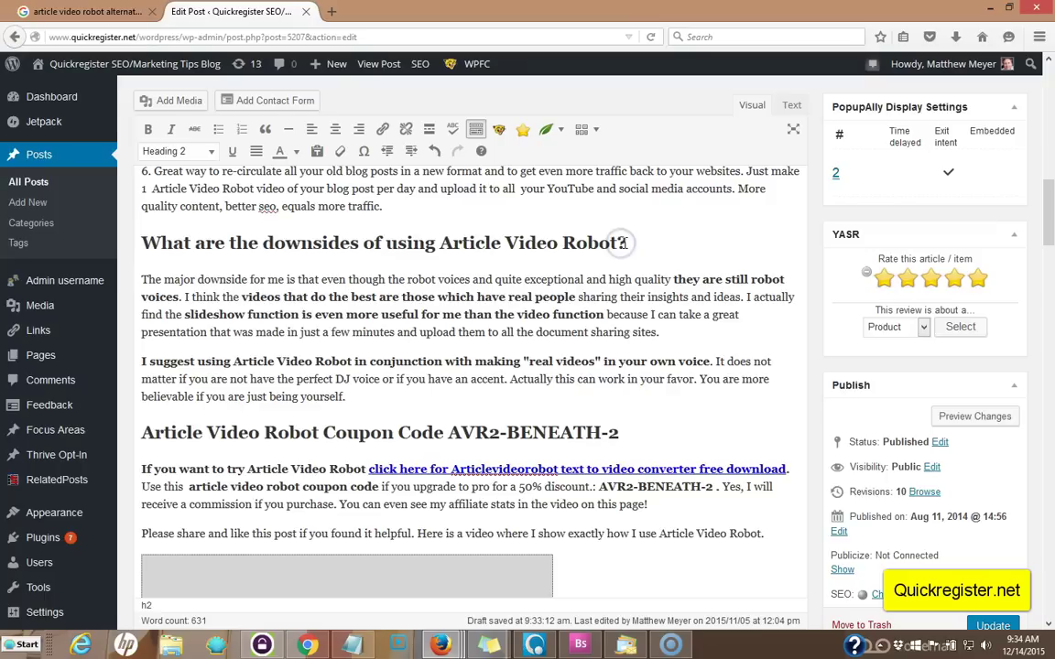
pyautogui.write('text to video software')
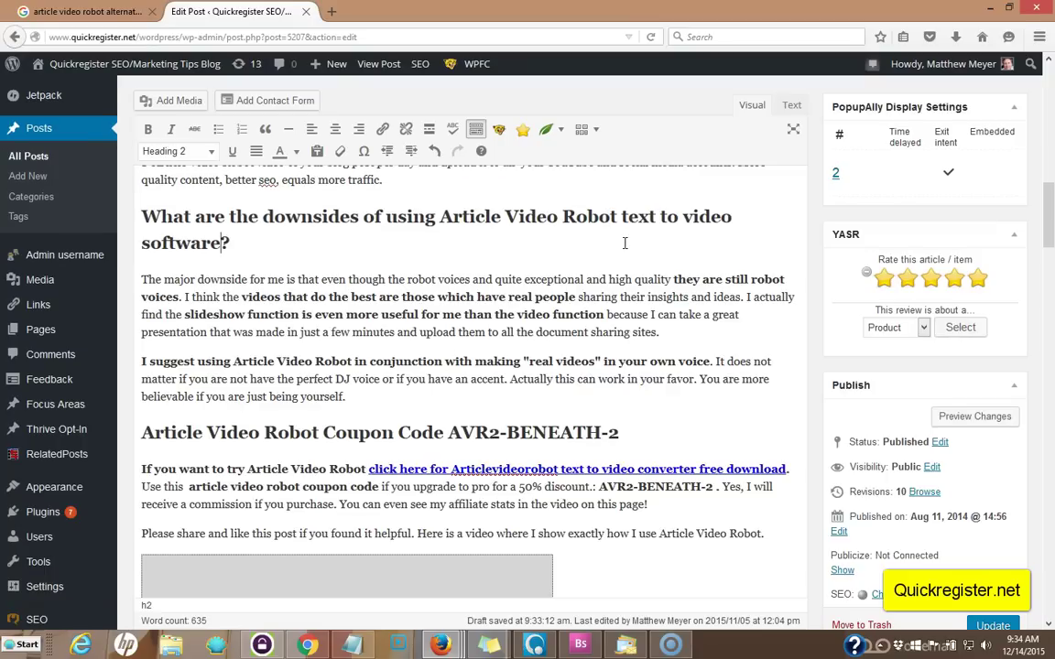
pyautogui.moveTo(1051, 217); pyautogui.dragTo(1051, 210)
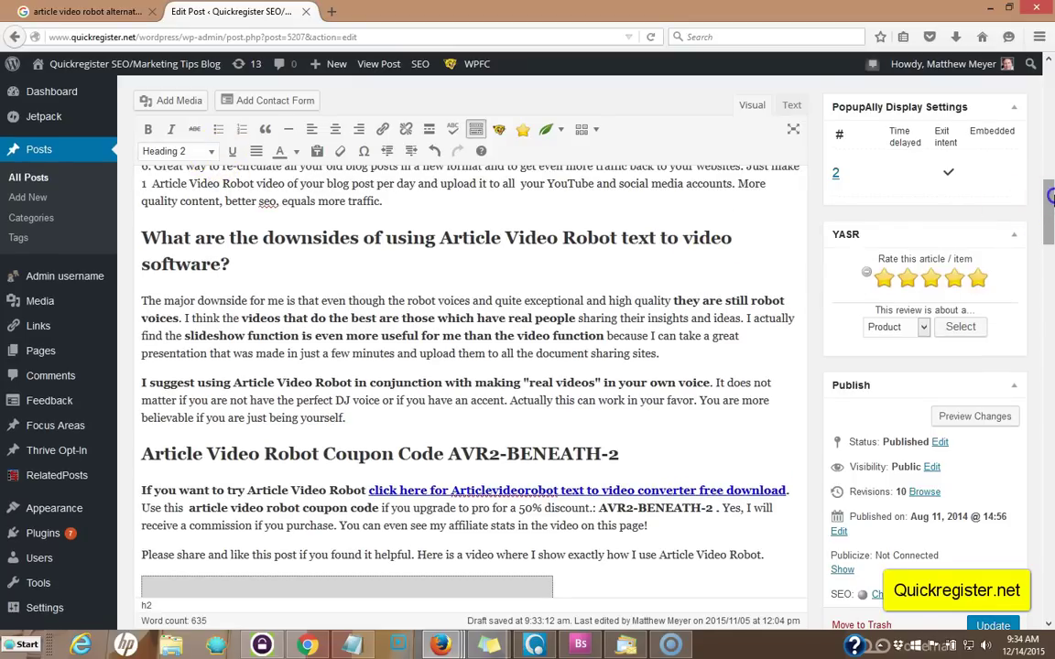
# - Copy the keyword "article to video creator" from the list into the "How does Article Video Robot Benefit You?" heading, after "Robot"
pyautogui.moveTo(1049, 193); pyautogui.dragTo(1050, 376)
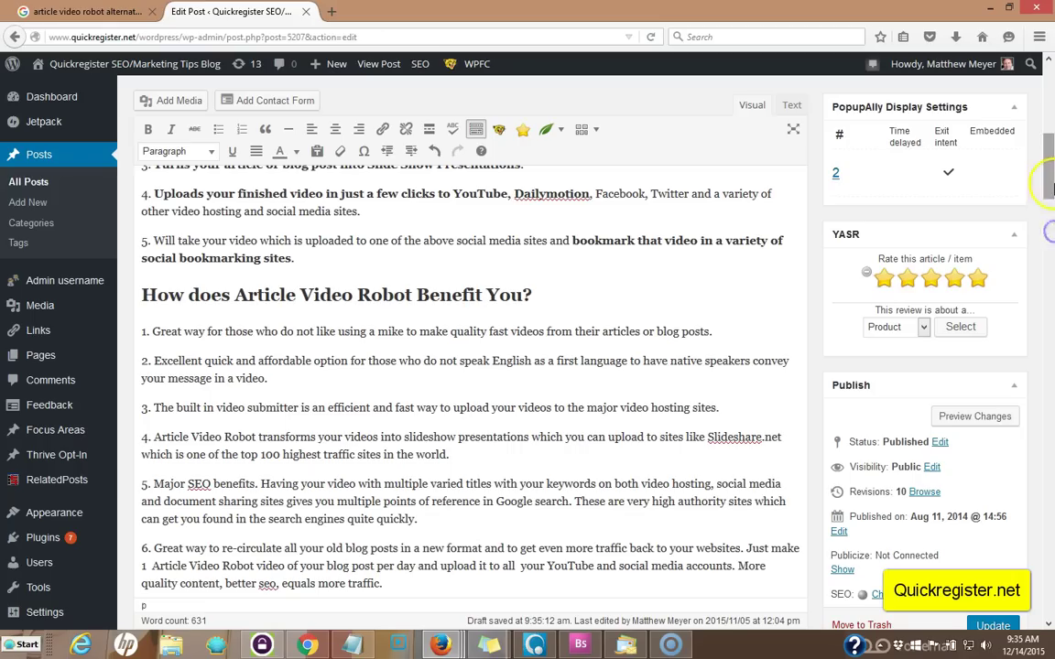
pyautogui.moveTo(1050, 188); pyautogui.dragTo(1049, 372)
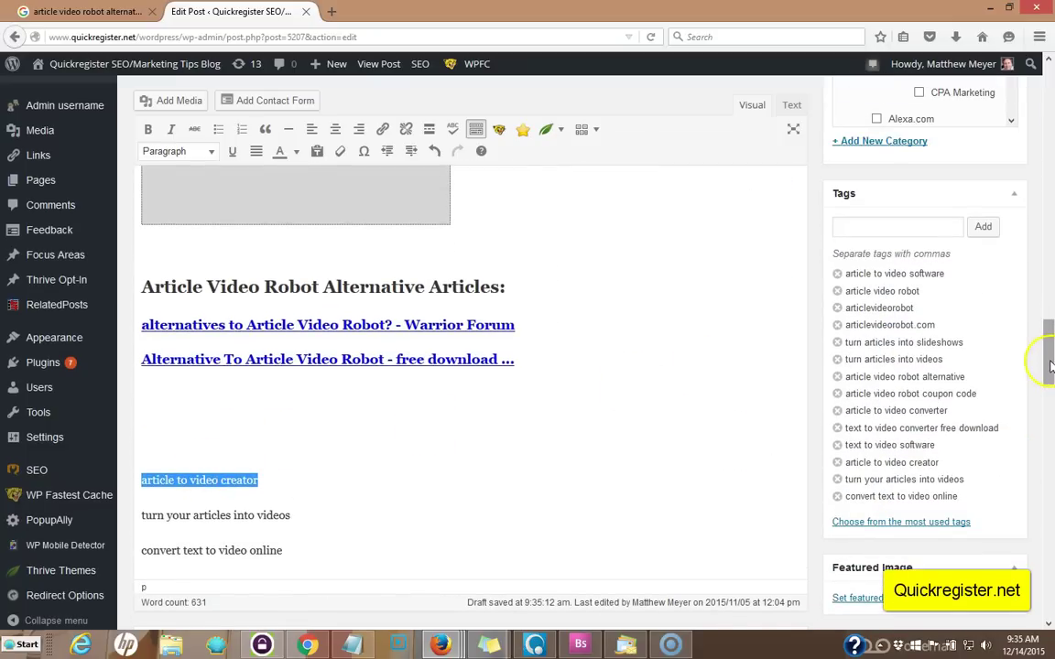
pyautogui.moveTo(1049, 359); pyautogui.dragTo(1050, 211)
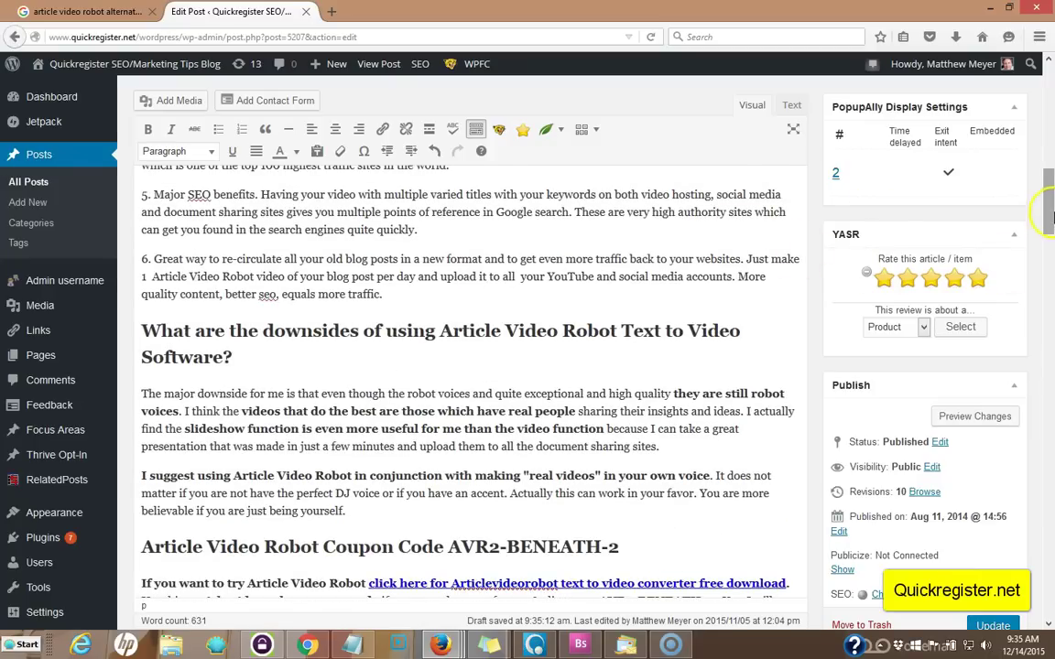
pyautogui.scroll(5, 1050, 213)
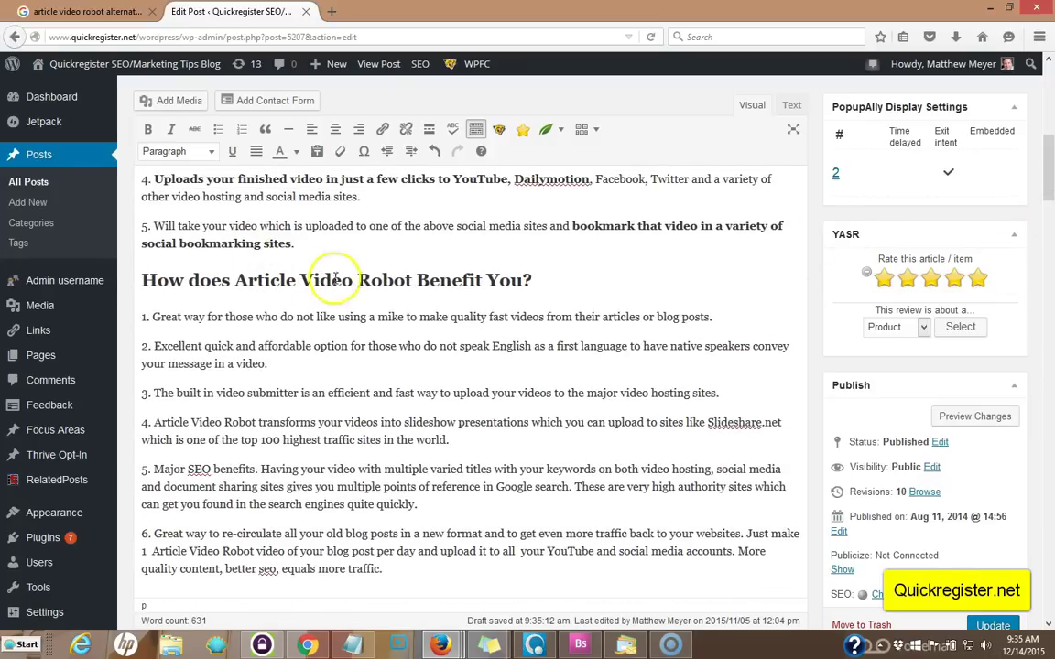
pyautogui.click(411, 282)
pyautogui.write('article to video creator')
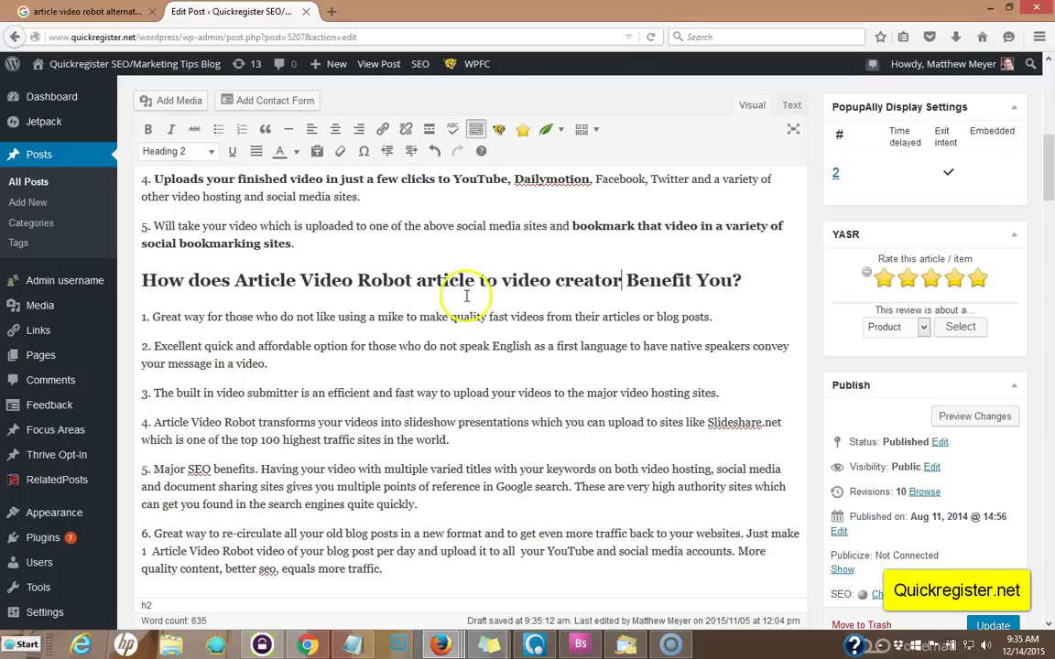
pyautogui.scroll(-1, 1050, 174)
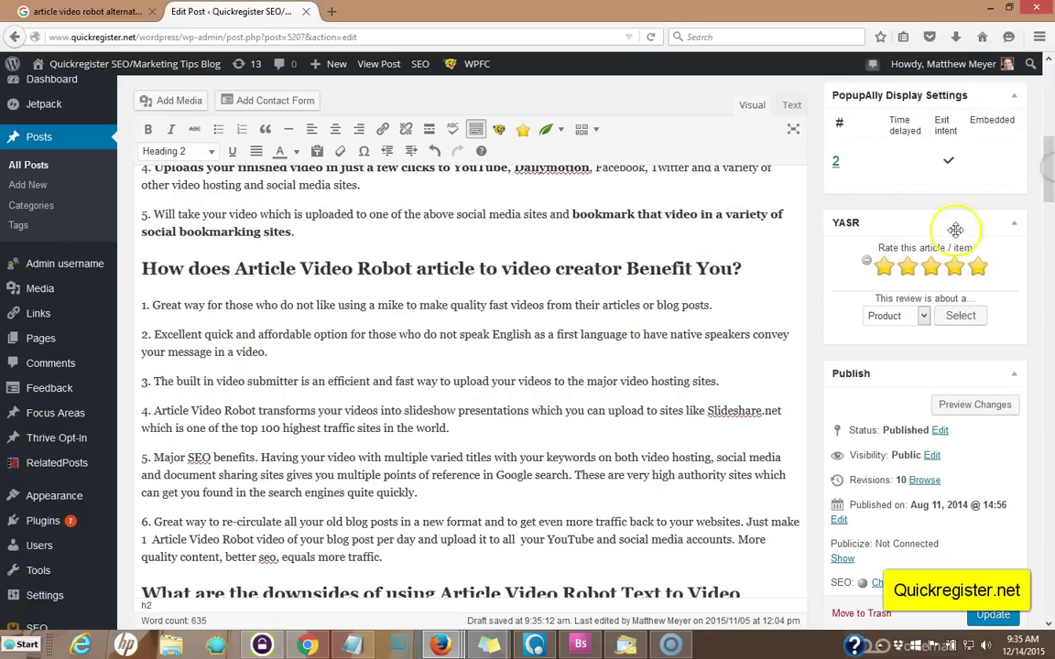
# - Append "Article Video Robot will turn your articles into videos." to the first benefit and make "turn your articles into videos." bold
pyautogui.scroll(-5, 1050, 219)
pyautogui.scroll(-10, 1051, 243)
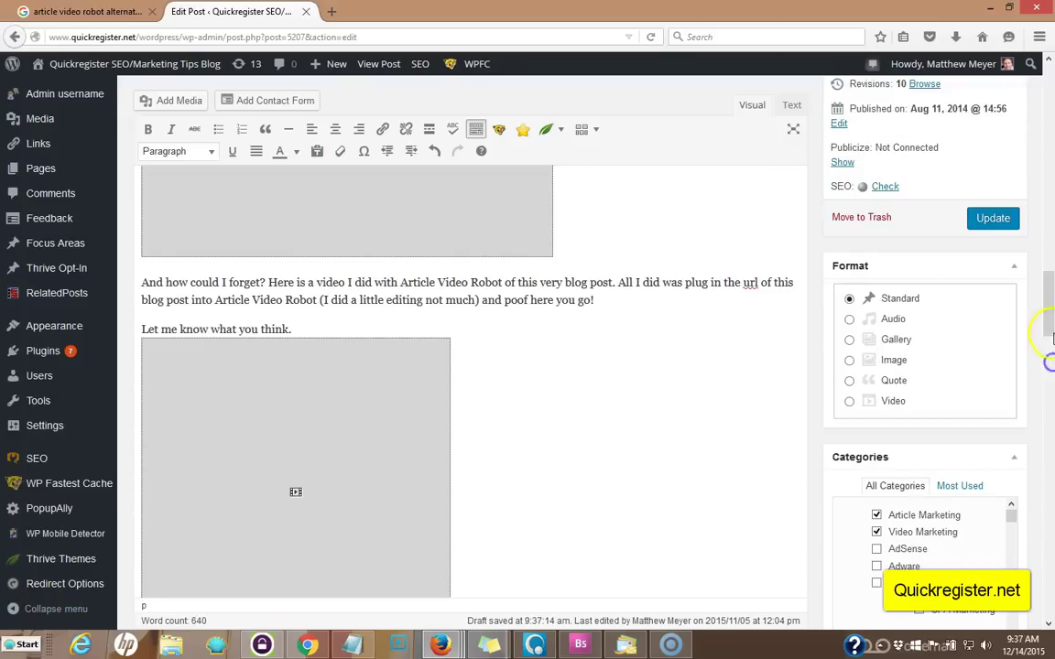
pyautogui.moveTo(1050, 311); pyautogui.dragTo(1051, 382)
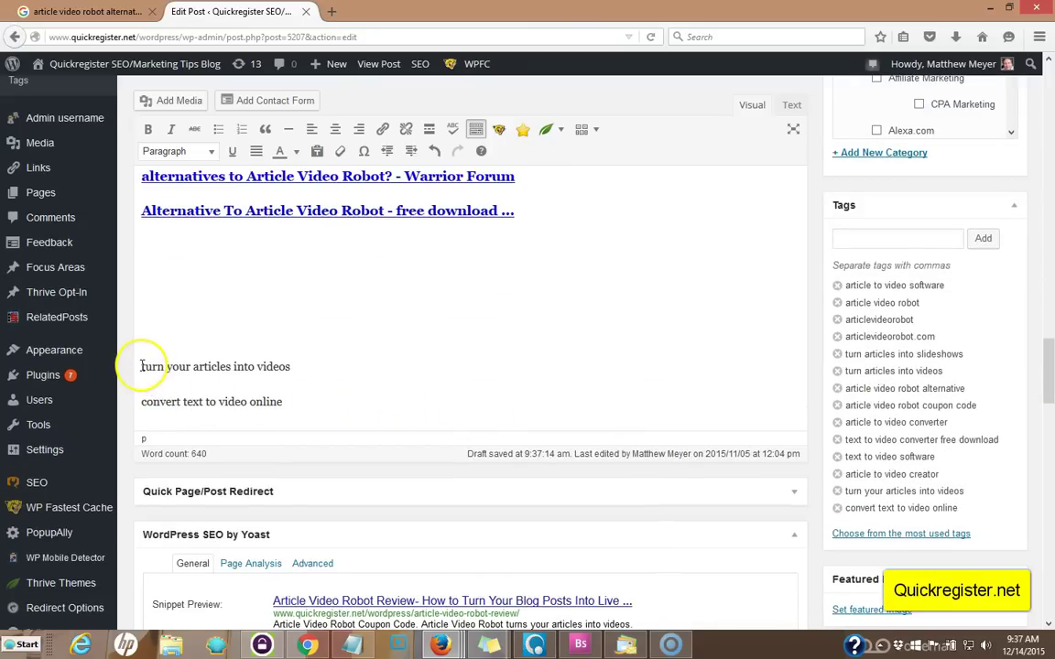
pyautogui.moveTo(1051, 358); pyautogui.dragTo(1017, 165)
pyautogui.click(319, 290)
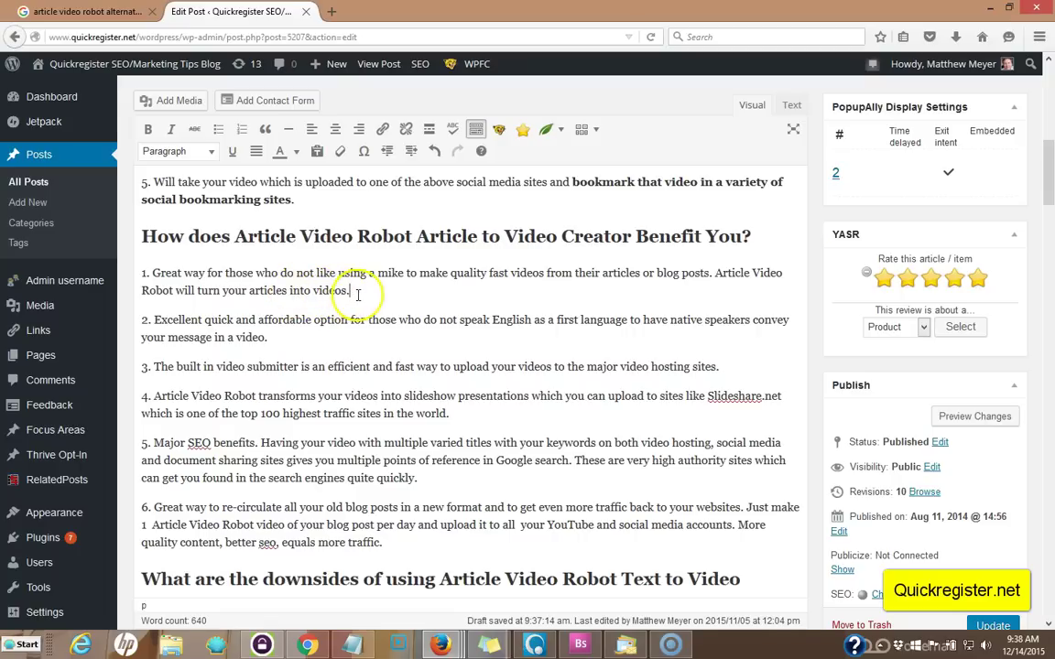
pyautogui.moveTo(357, 294); pyautogui.dragTo(196, 293)
pyautogui.click(147, 129)
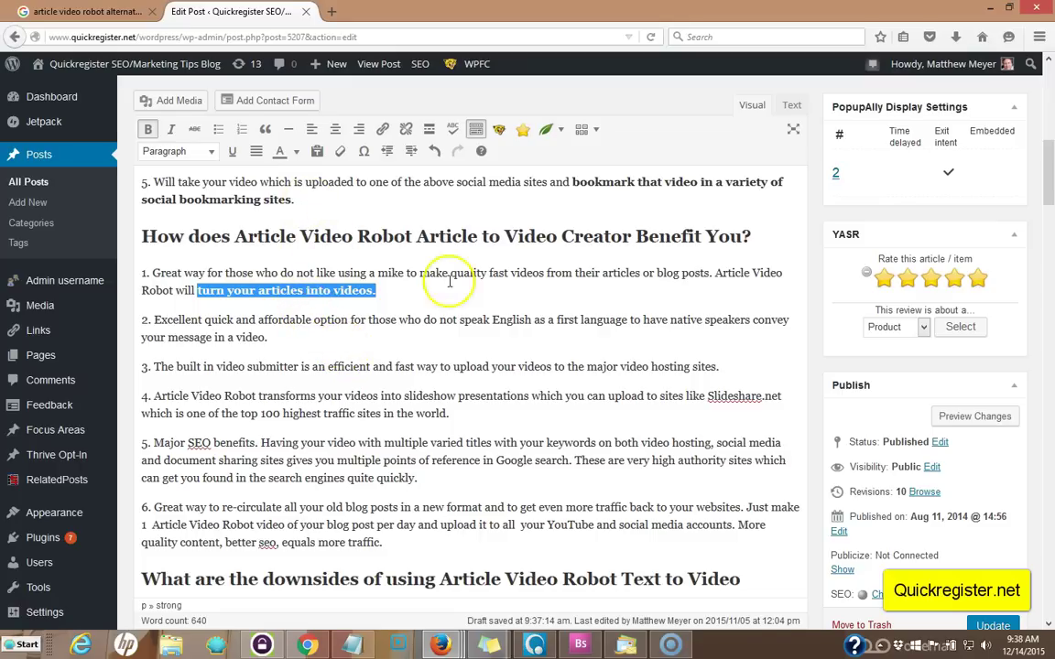
# - Delete the used keyword "turn your articles into videos" from the keyword list at the end of the post
pyautogui.scroll(-10, 971, 351)
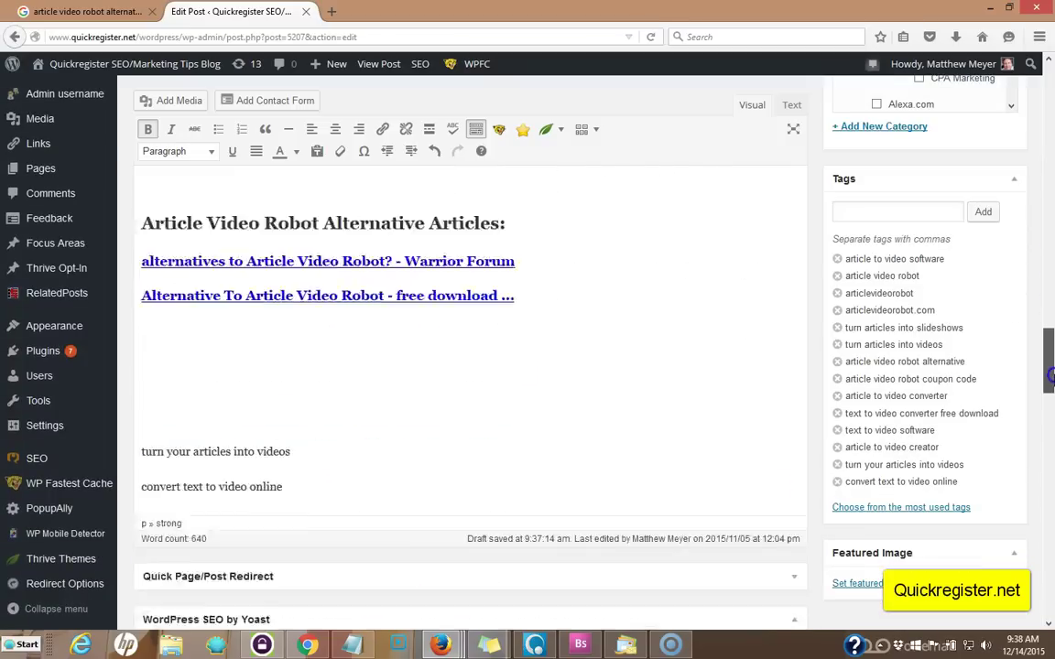
pyautogui.moveTo(291, 246); pyautogui.dragTo(173, 243)
pyautogui.press('BackSpace')
pyautogui.write('Alternative To Article Video Robot - free download ...')
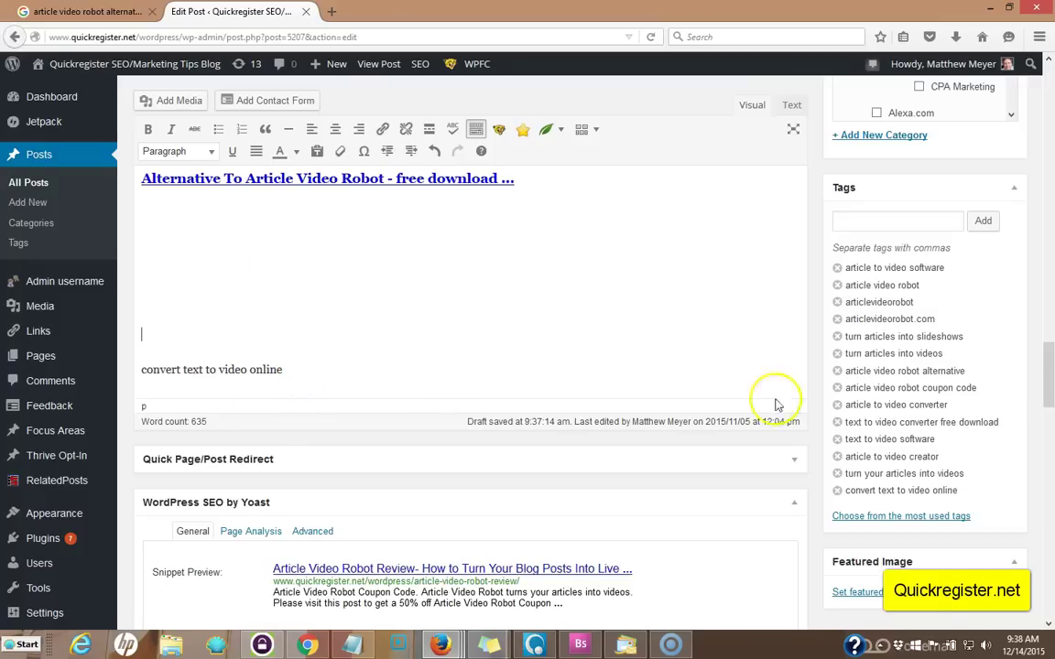
# - Extend the second benefit's sentence with "and turn text into video." and make "turn text into video." bold
pyautogui.moveTo(32, 613)
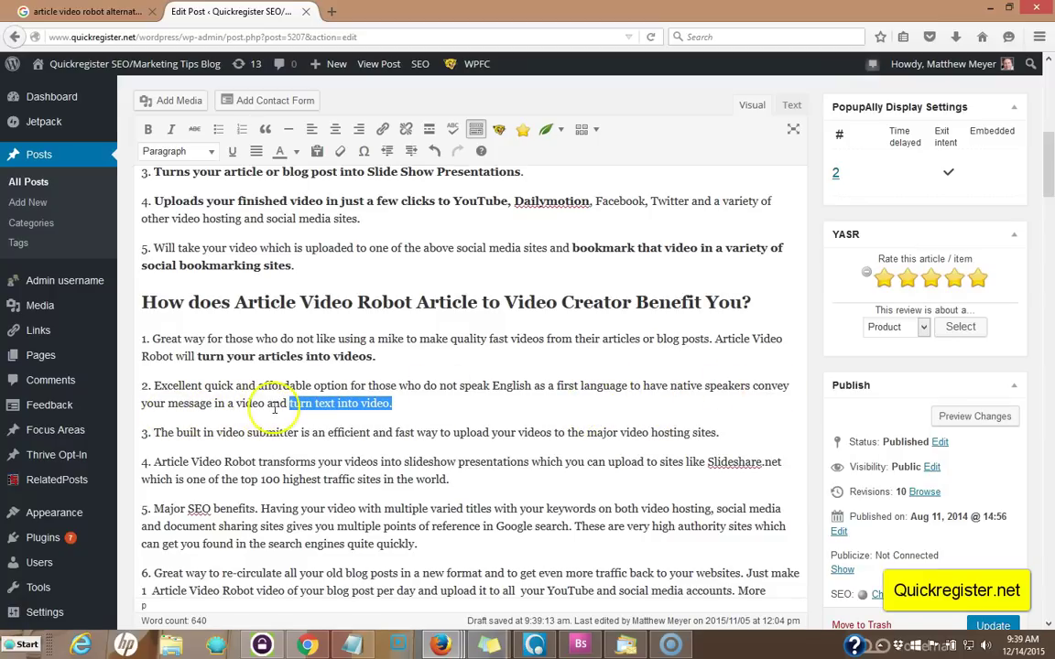
pyautogui.click(404, 400)
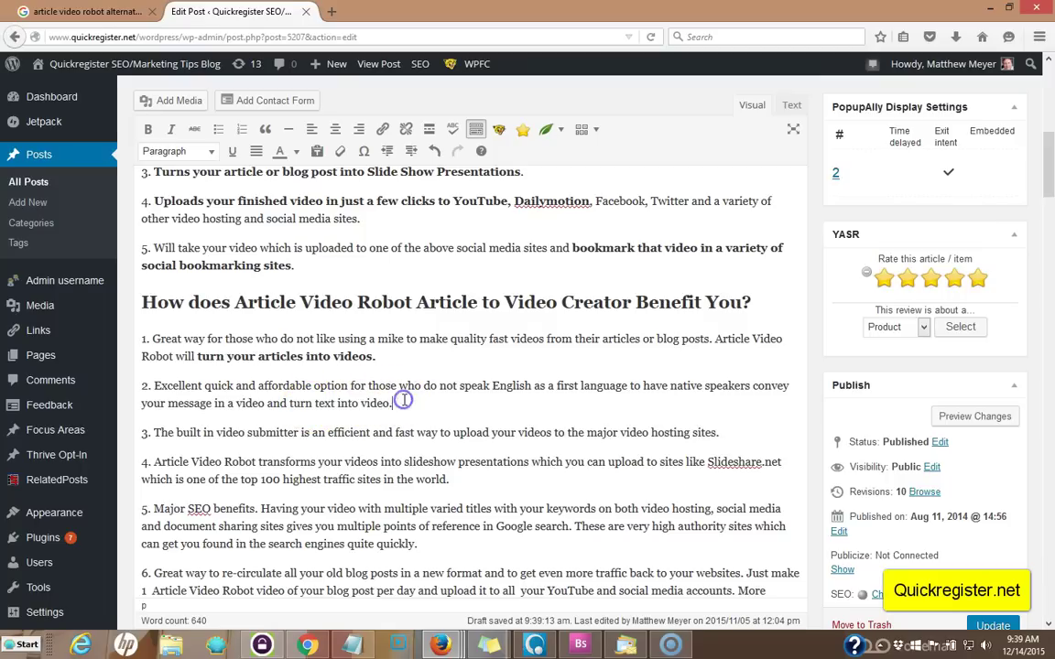
pyautogui.moveTo(392, 402); pyautogui.dragTo(313, 407)
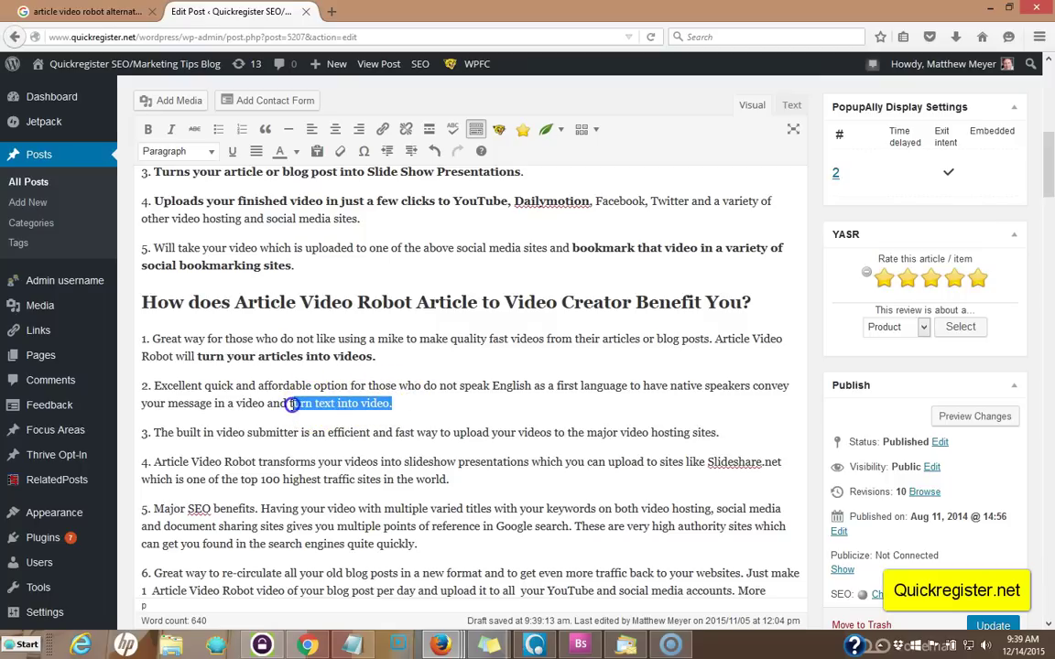
pyautogui.click(148, 129)
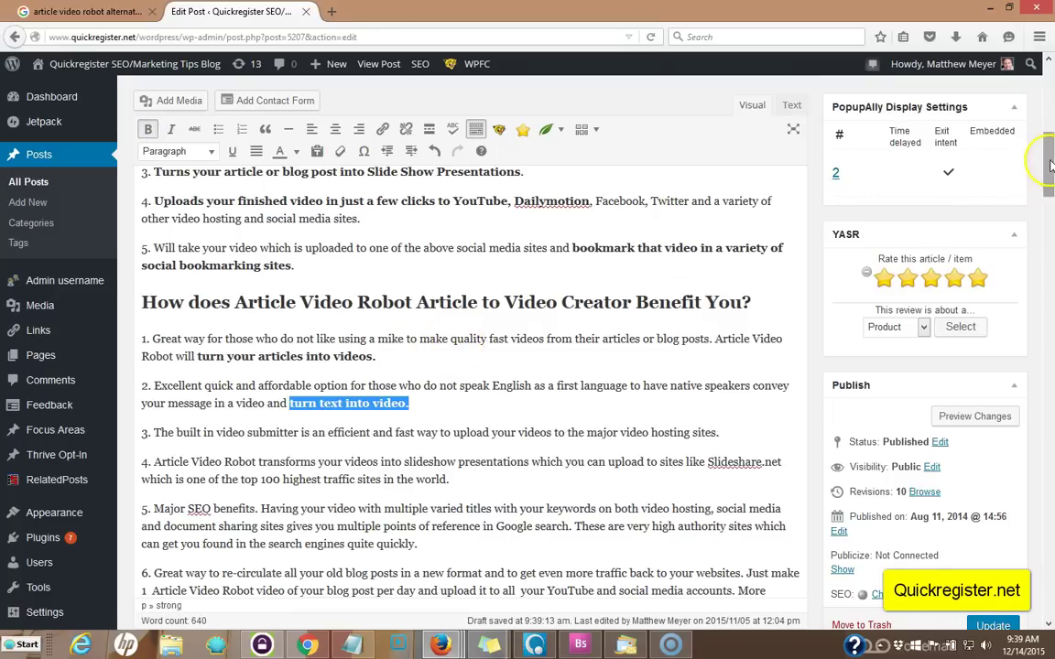
# - Review the Yoast meta description, the post's tags, the remaining keyword list and the opening headings and benefits
pyautogui.moveTo(1049, 166); pyautogui.dragTo(1051, 438)
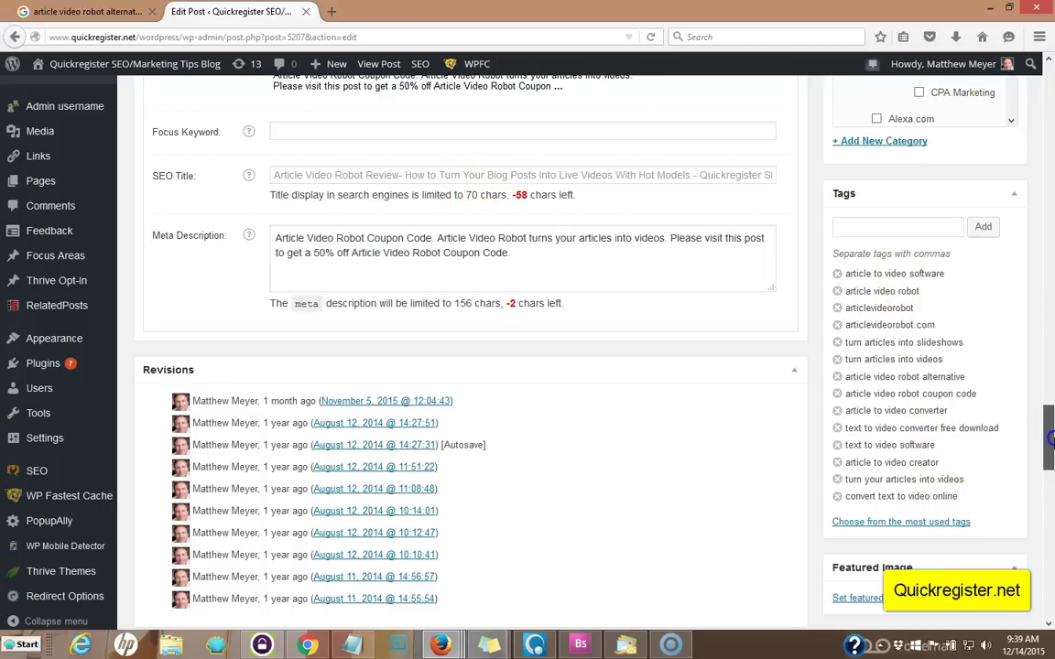
pyautogui.moveTo(1051, 438); pyautogui.dragTo(1051, 119)
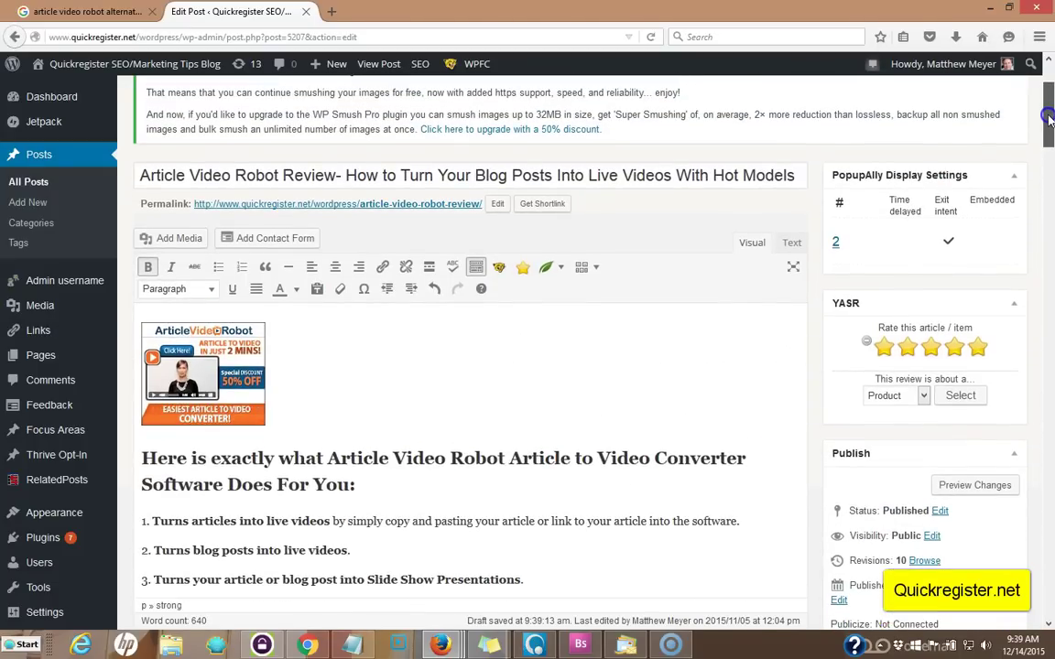
pyautogui.moveTo(1050, 119); pyautogui.dragTo(1051, 357)
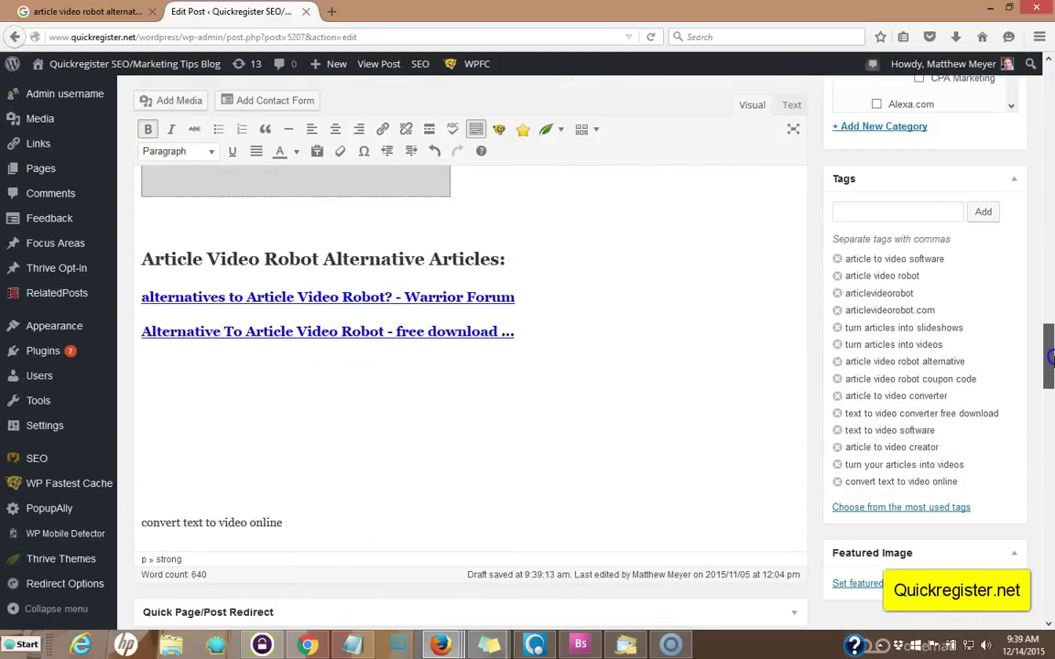
pyautogui.moveTo(1051, 357); pyautogui.dragTo(1044, 146)
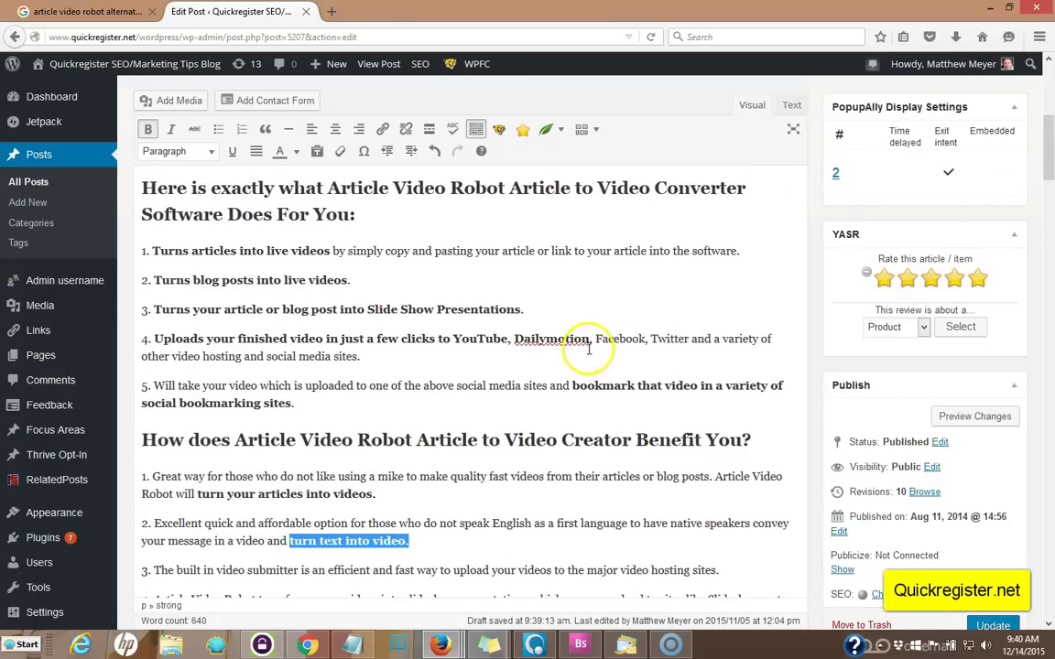